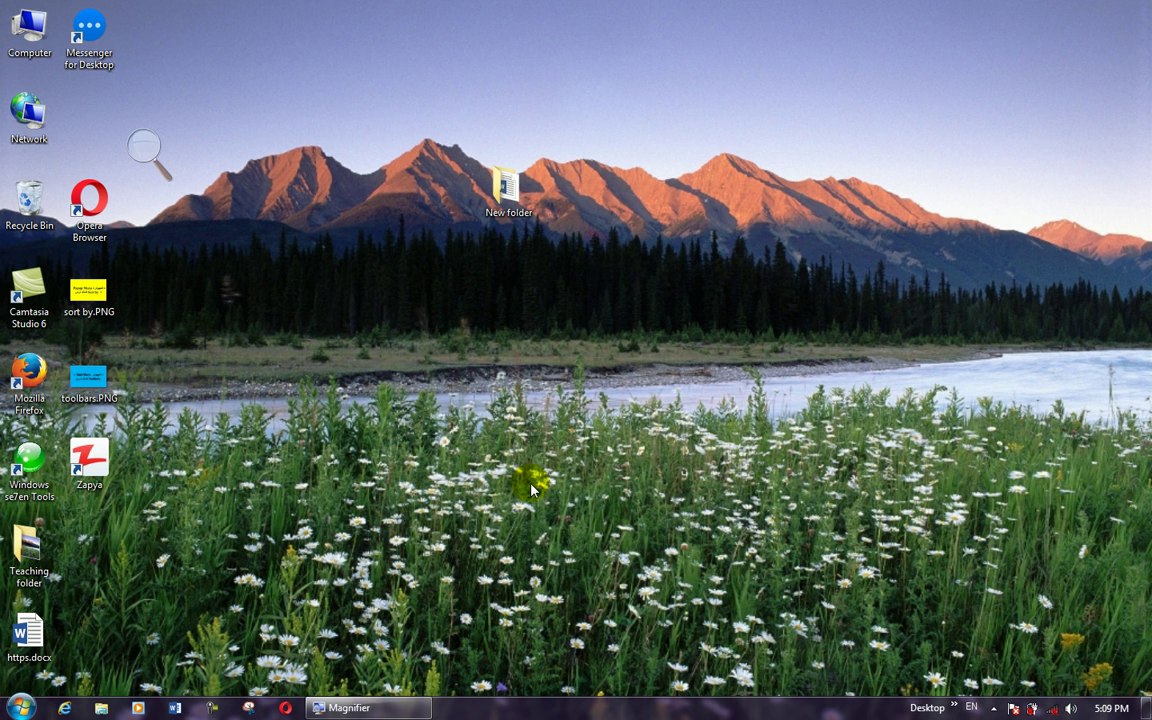
{"action": "right_click", "coordinate": [709, 167]}
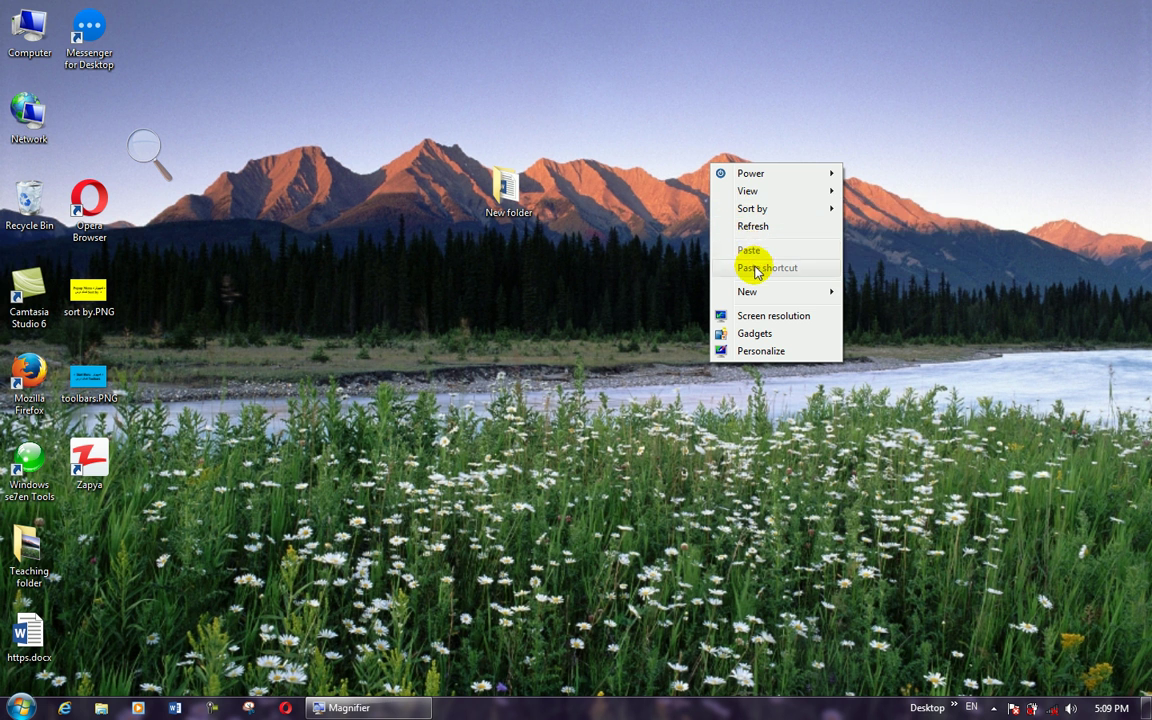
{"action": "mouse_move", "coordinate": [757, 291]}
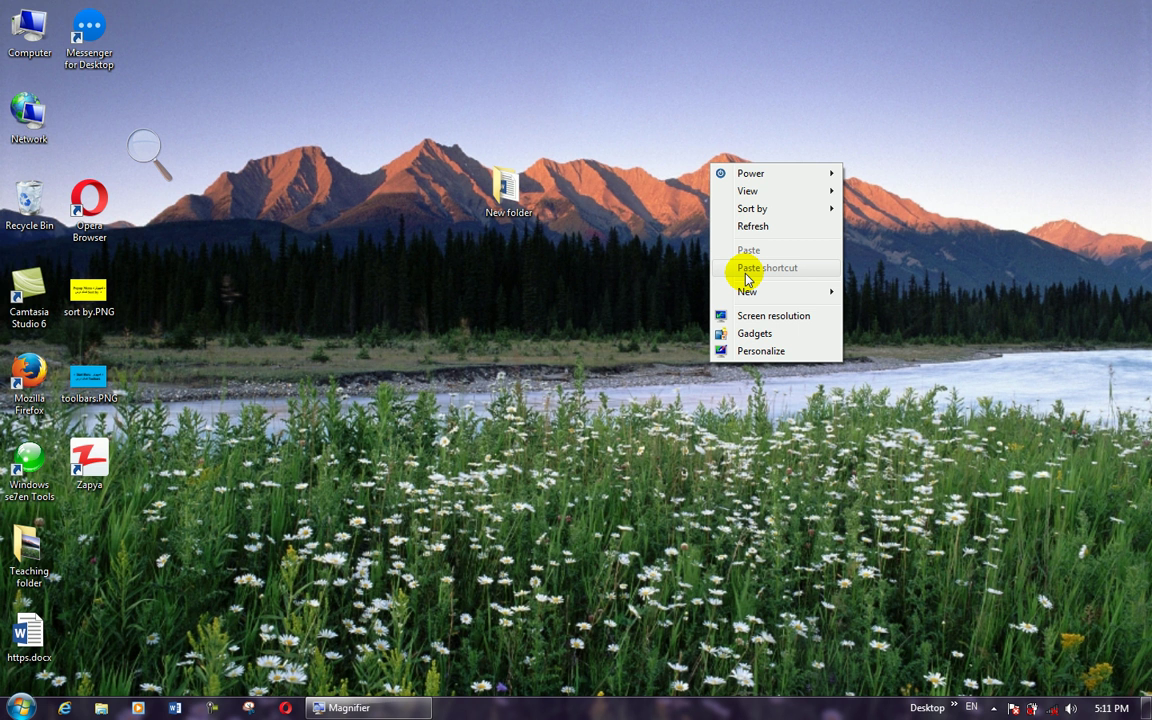
{"action": "left_click", "coordinate": [615, 283]}
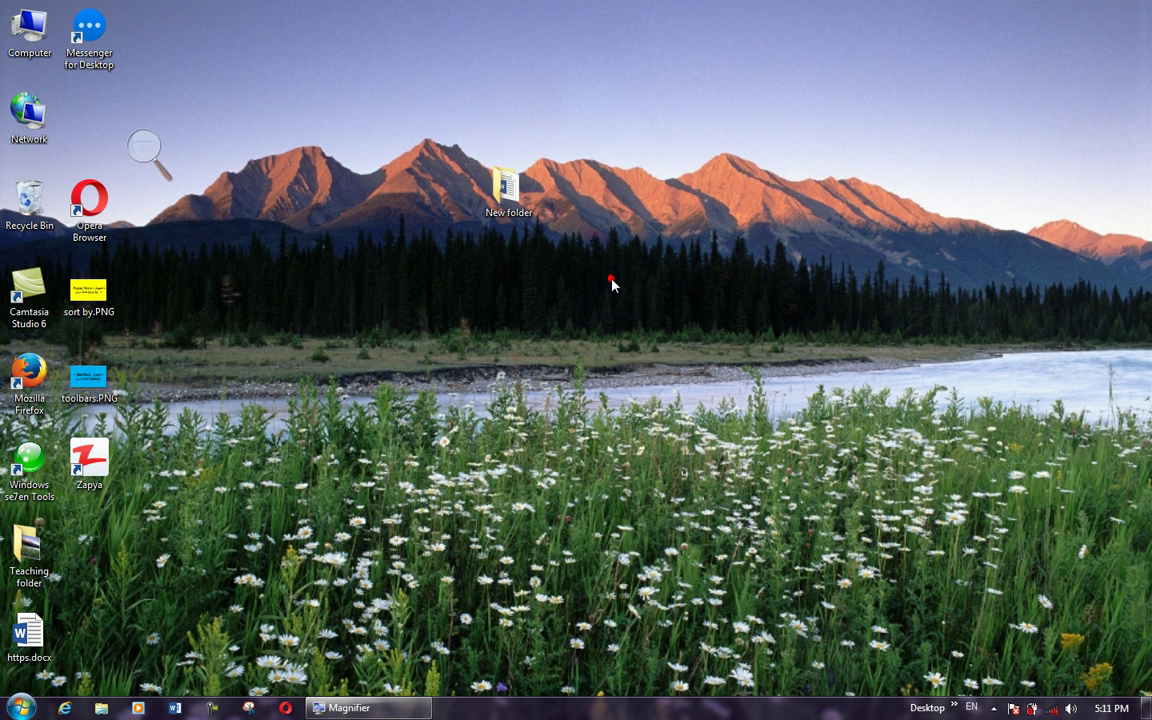
Duplicate New folder by copying and pasting it onto the empty desktop, and open the copy to check its contents
{"action": "right_click", "coordinate": [490, 205]}
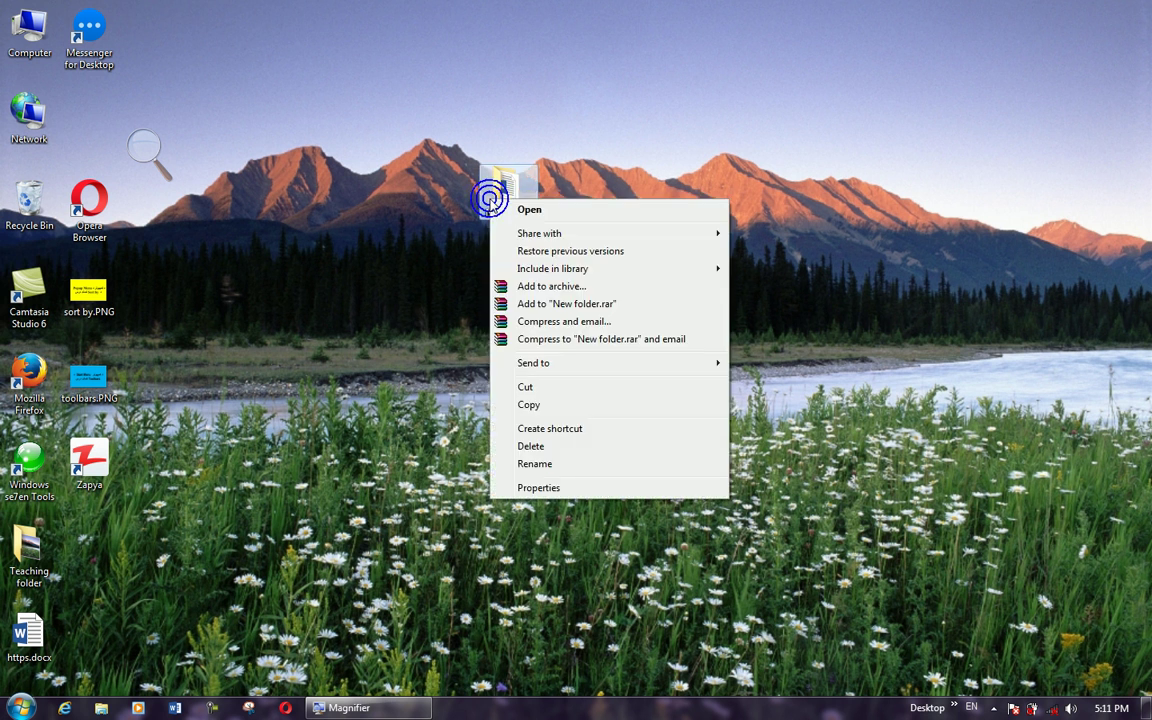
{"action": "left_click", "coordinate": [527, 405]}
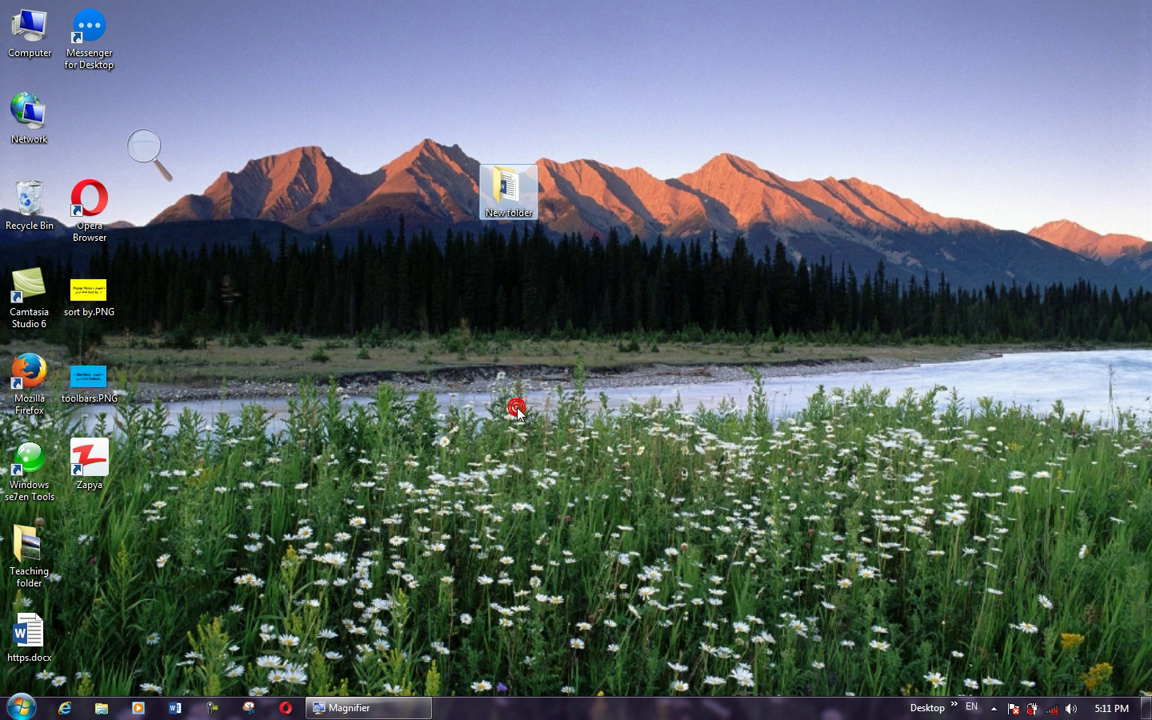
{"action": "right_click", "coordinate": [663, 356]}
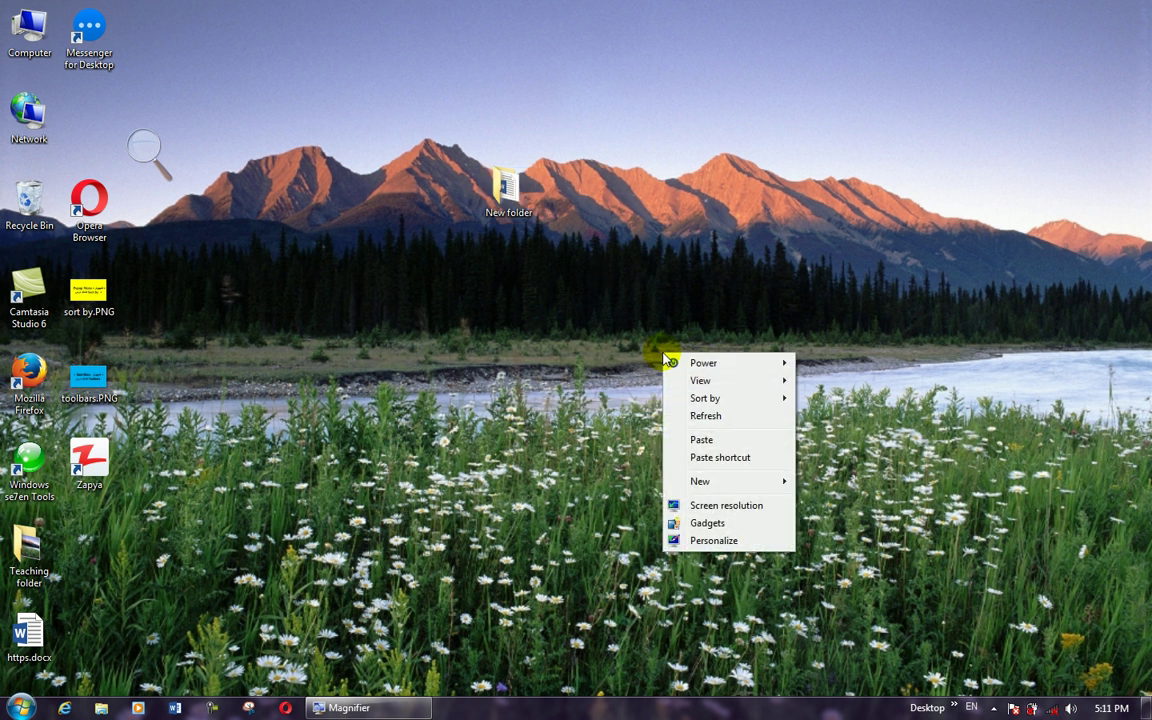
{"action": "left_click", "coordinate": [700, 440]}
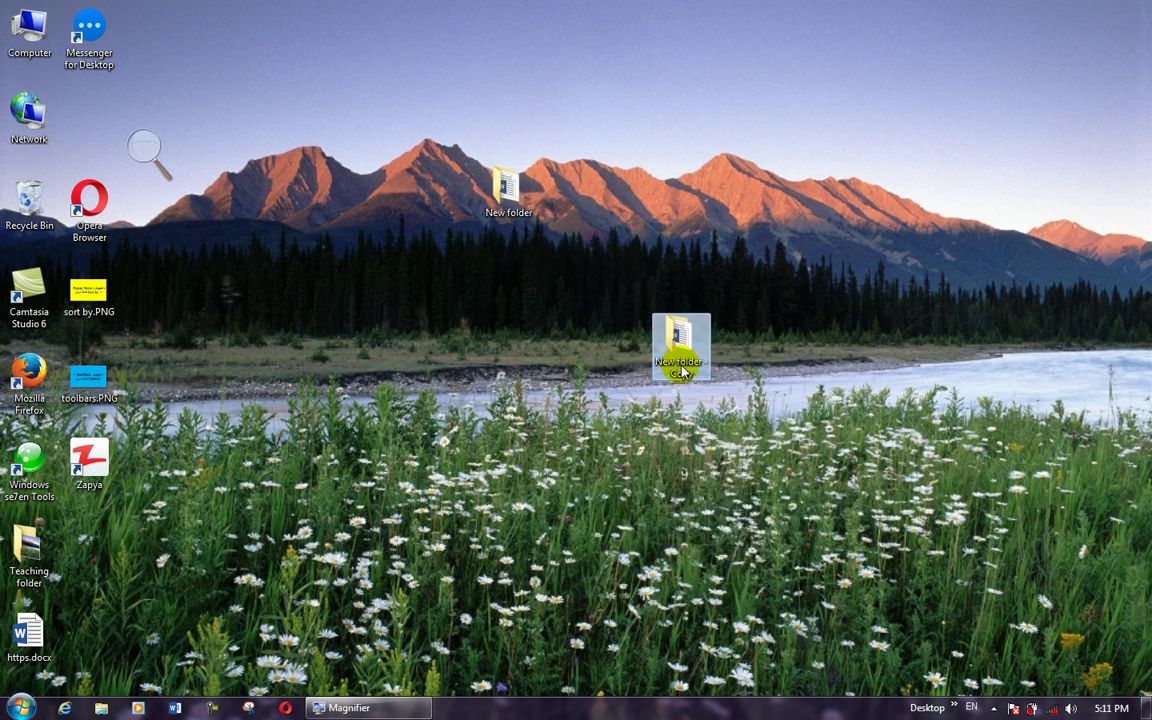
{"action": "mouse_move", "coordinate": [683, 374]}
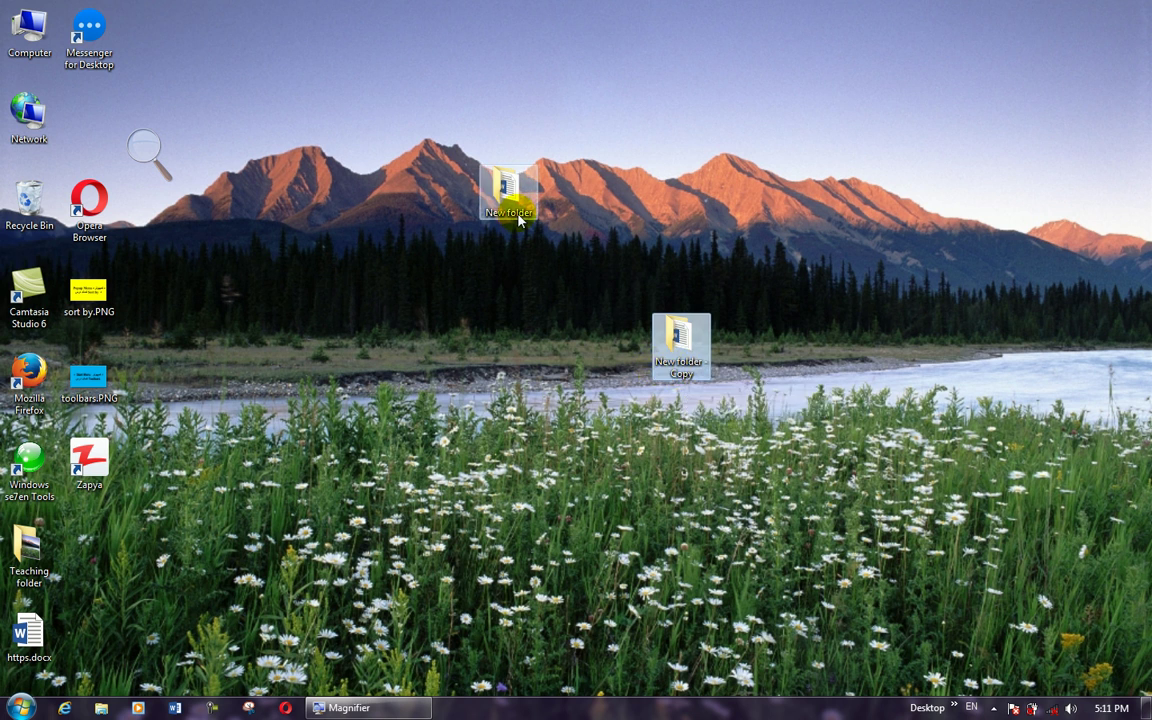
{"action": "double_click", "coordinate": [693, 362]}
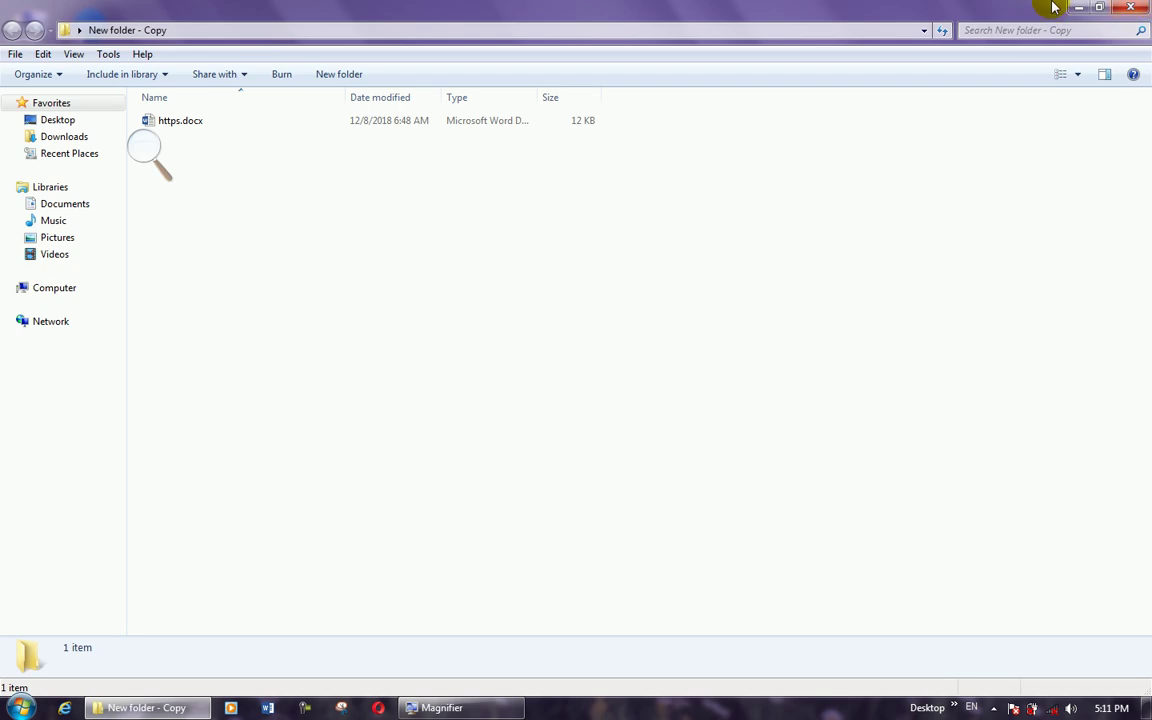
{"action": "left_click", "coordinate": [1131, 8]}
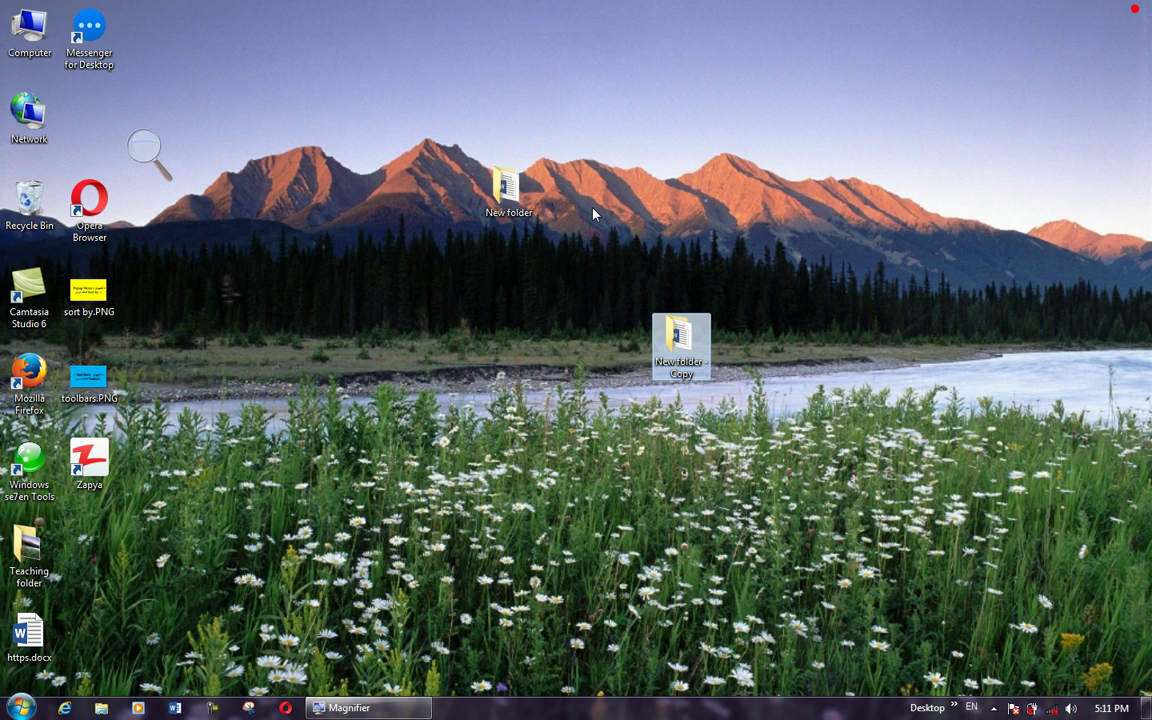
Delete the original New folder from the desktop to the Recycle Bin
{"action": "right_click", "coordinate": [519, 208]}
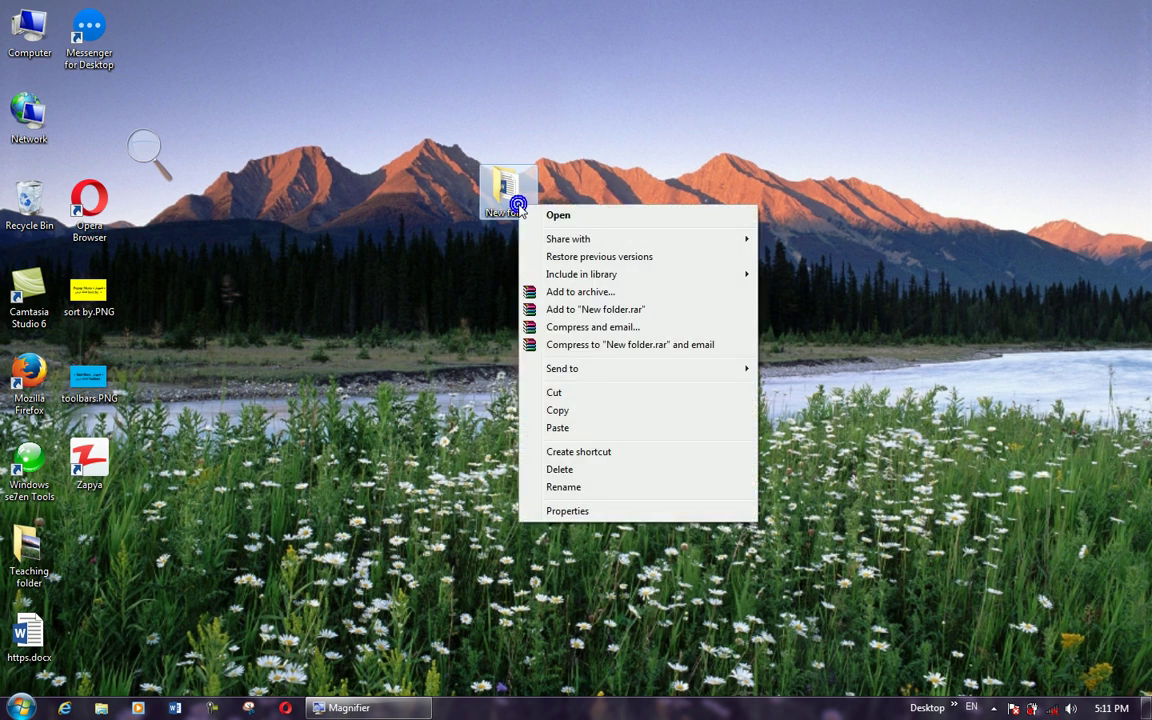
{"action": "left_click", "coordinate": [563, 472]}
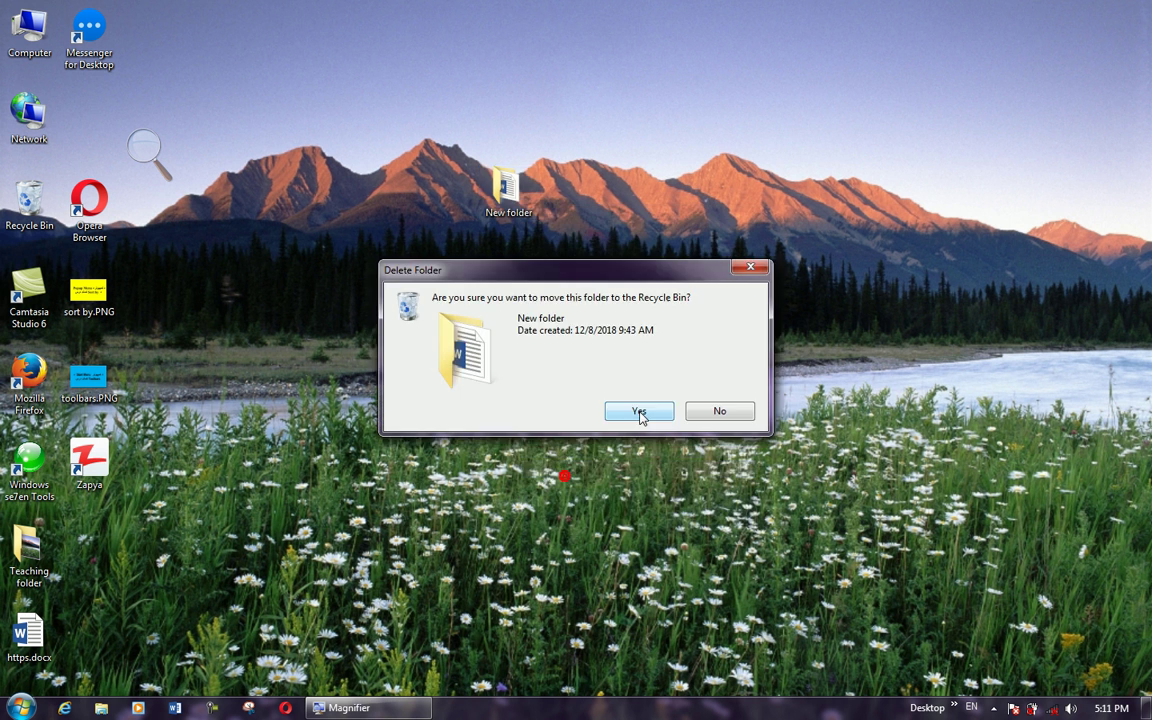
{"action": "left_click", "coordinate": [637, 410]}
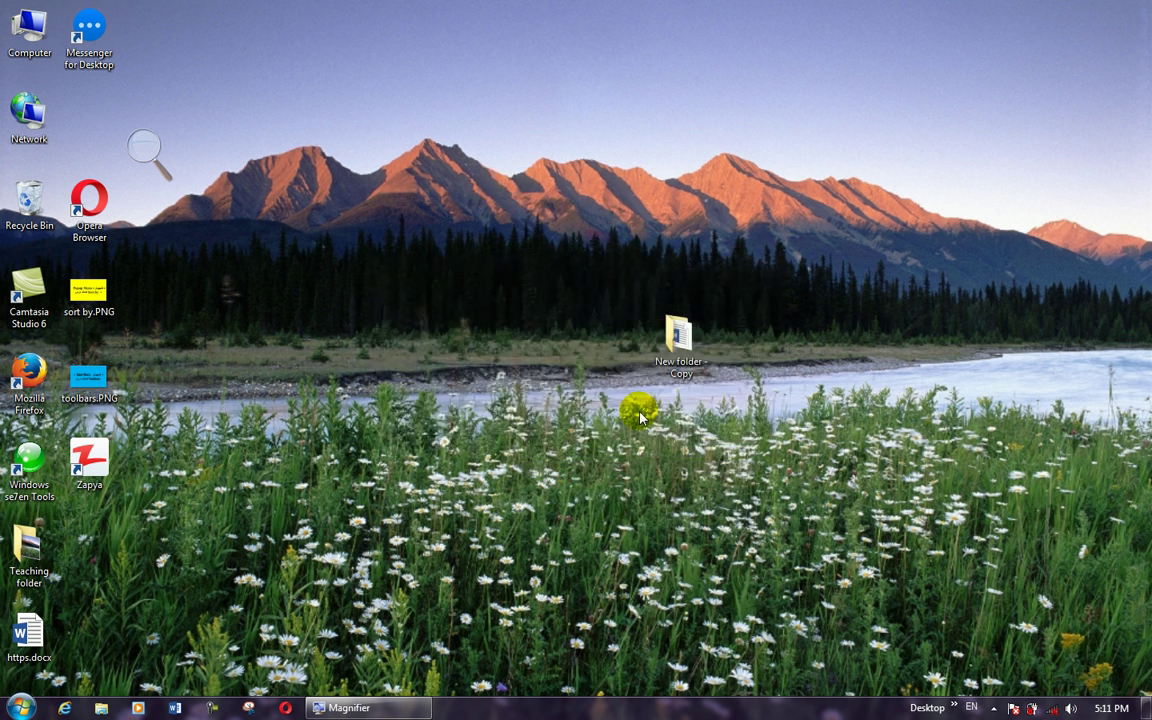
Open New folder - Copy to check its contents, and undo the deletion of the original New folder
{"action": "double_click", "coordinate": [677, 343]}
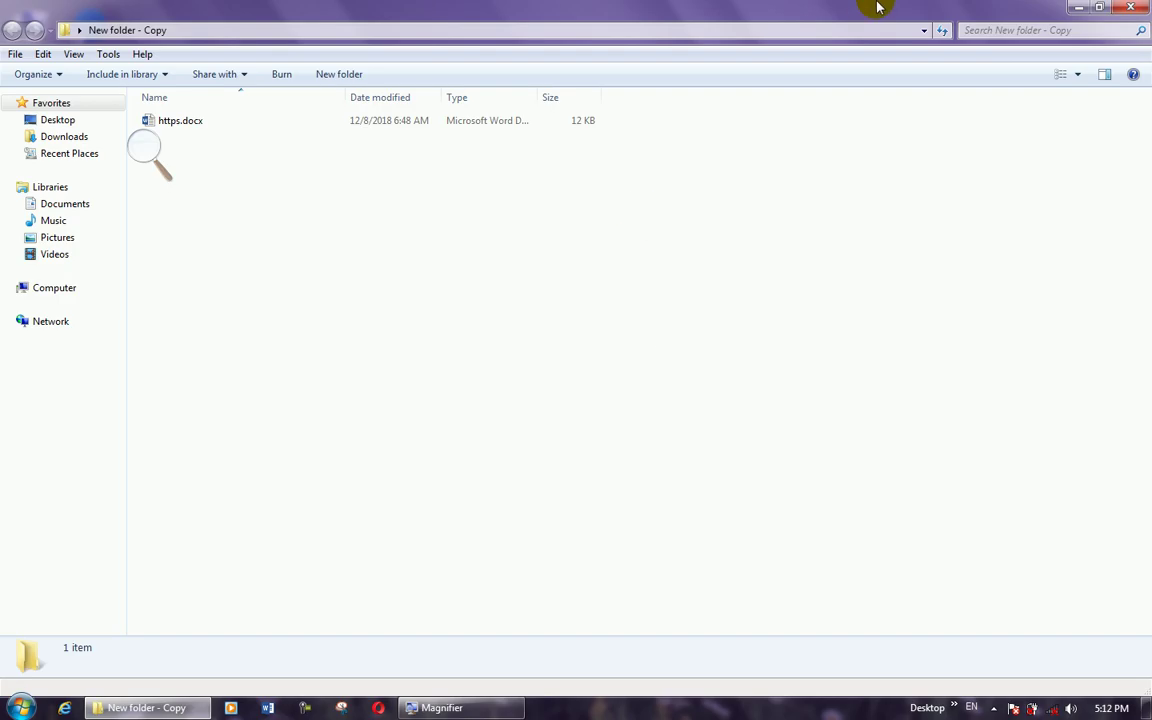
{"action": "left_click", "coordinate": [1129, 10]}
{"action": "left_click", "coordinate": [671, 358]}
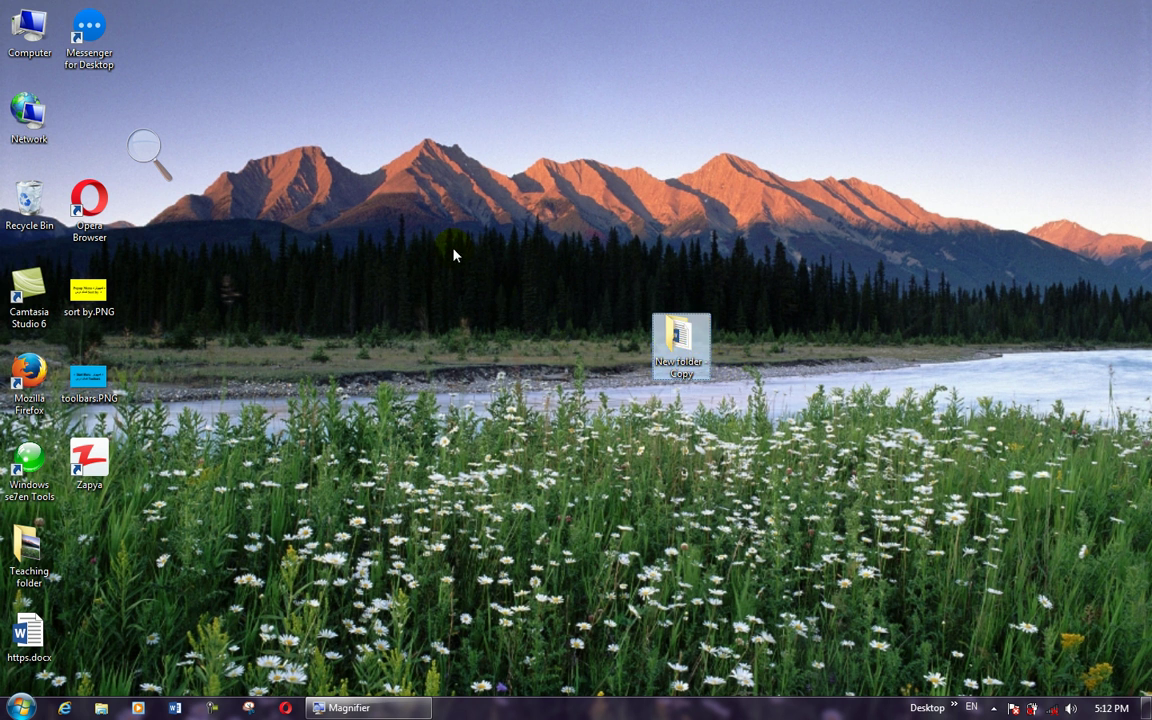
{"action": "key", "text": "ctrl+z"}
Move New folder - Copy to the mountains in the wallpaper and paste a shortcut to it on the empty desktop
{"action": "left_click_drag", "start_coordinate": [686, 358], "coordinate": [424, 178]}
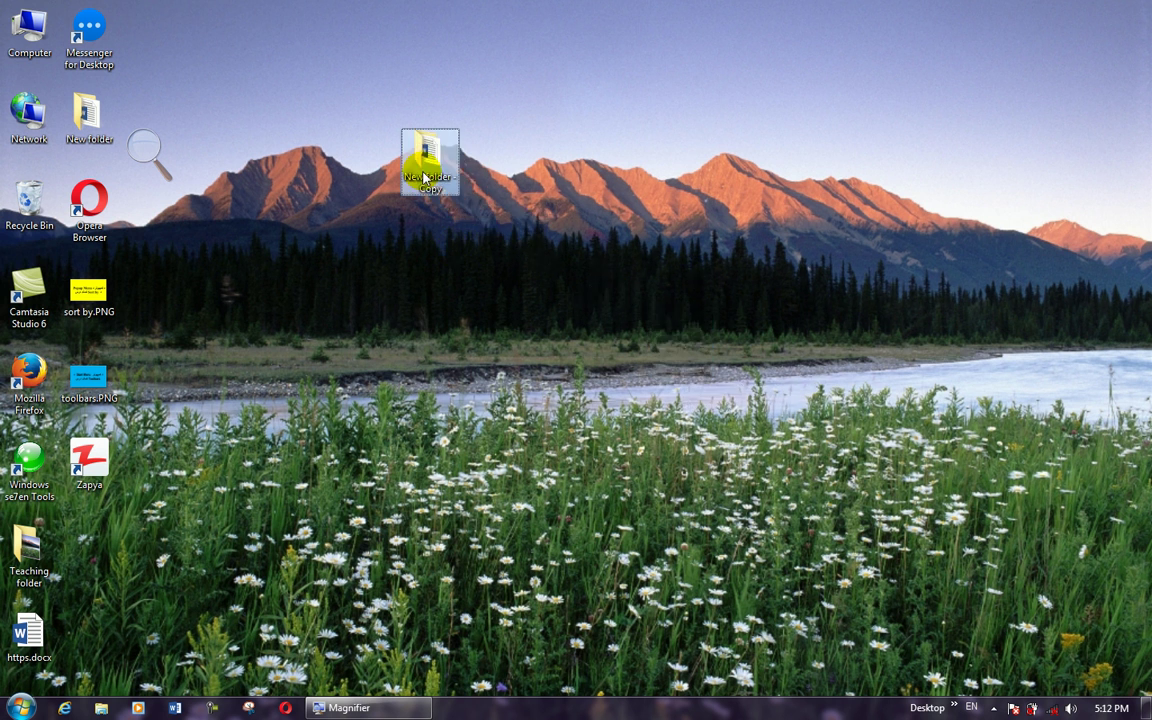
{"action": "right_click", "coordinate": [424, 178]}
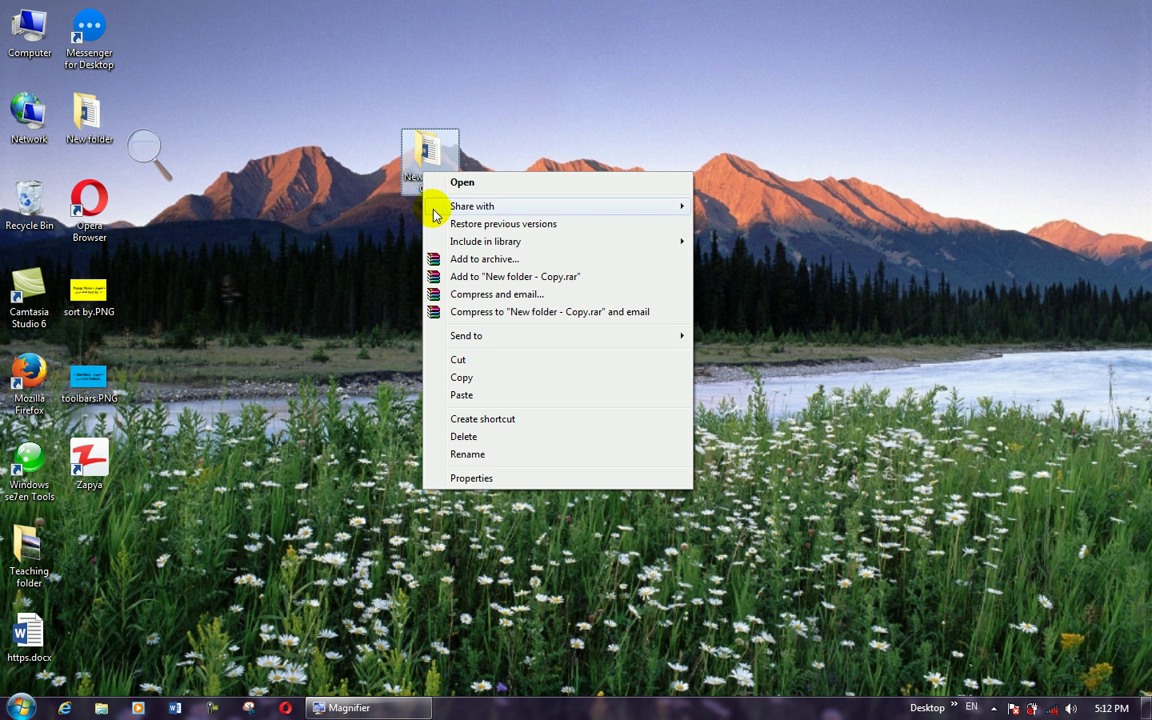
{"action": "left_click", "coordinate": [471, 380]}
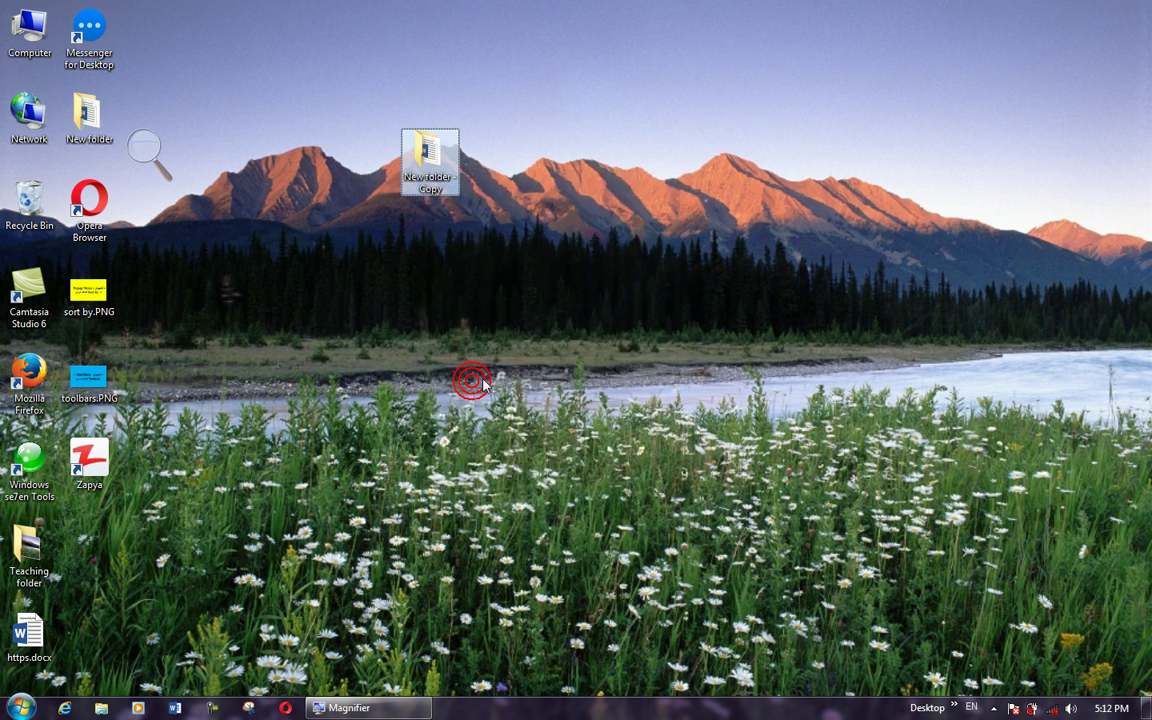
{"action": "right_click", "coordinate": [680, 368]}
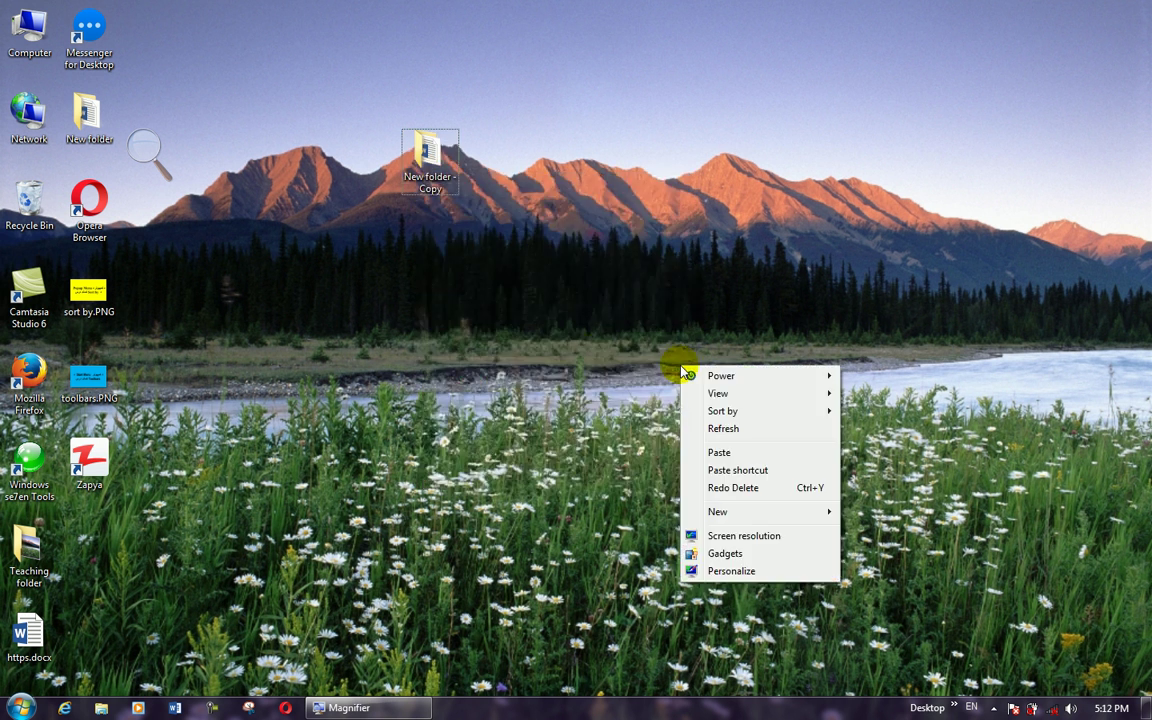
{"action": "left_click", "coordinate": [714, 472]}
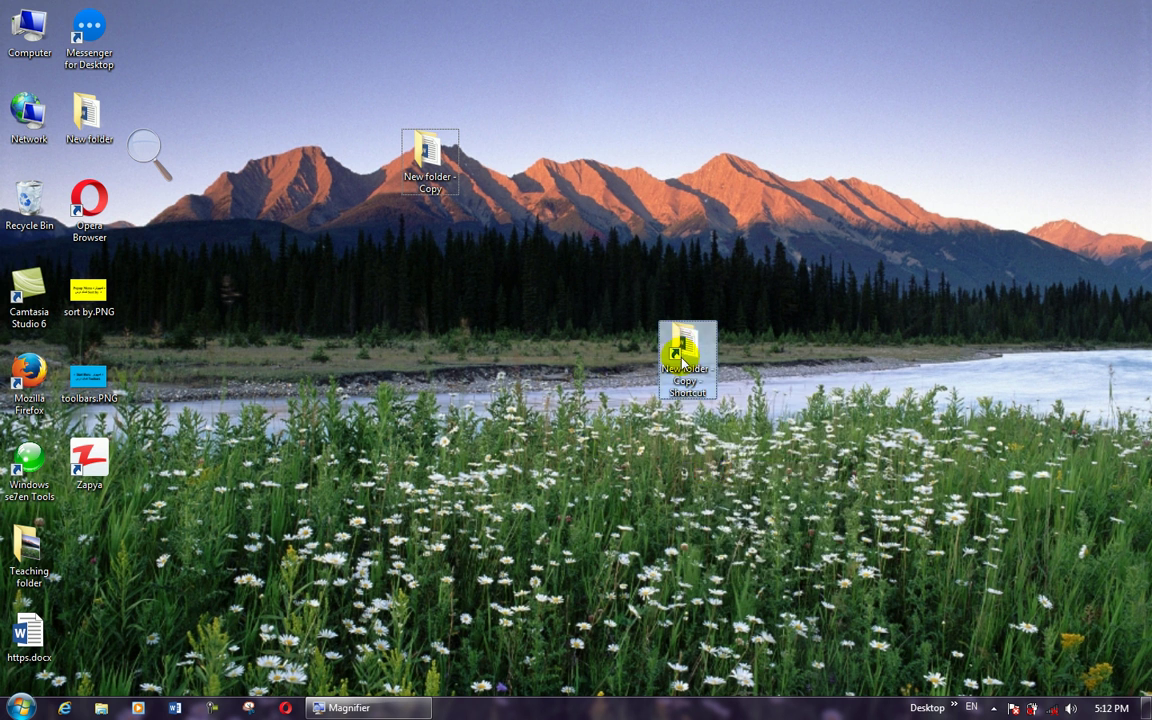
{"action": "mouse_move", "coordinate": [676, 350]}
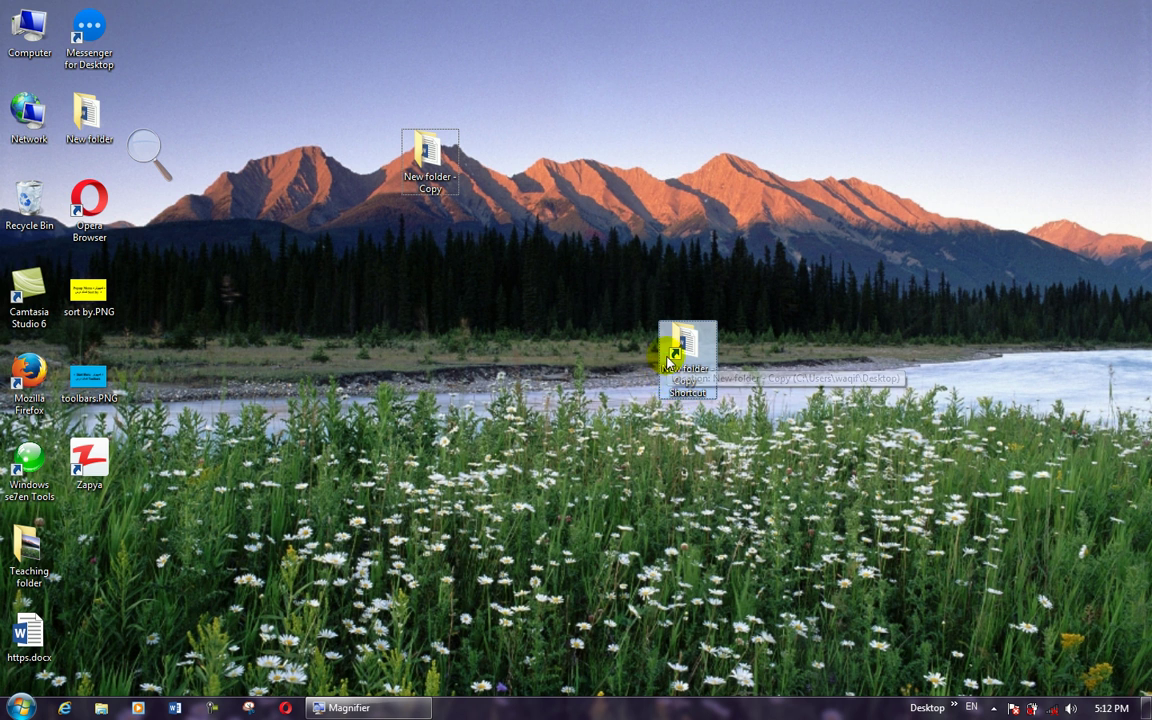
Open the copied folder through its new shortcut to check the contents, and close the window
{"action": "double_click", "coordinate": [680, 352]}
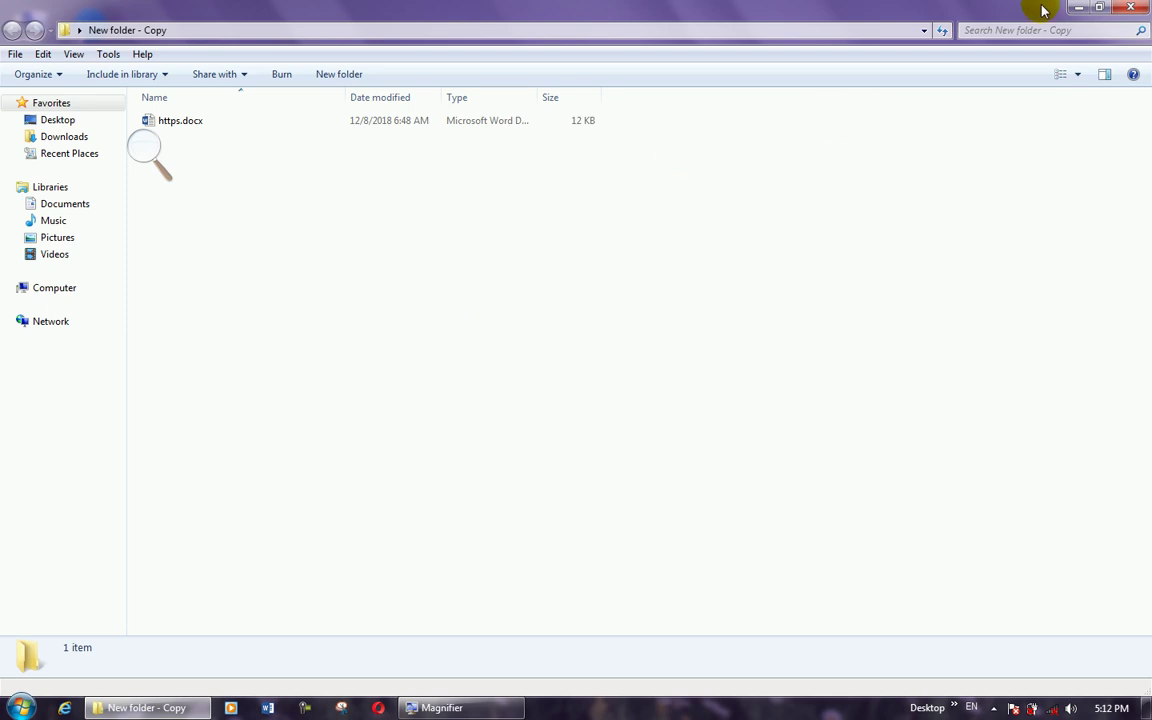
{"action": "left_click", "coordinate": [1130, 8]}
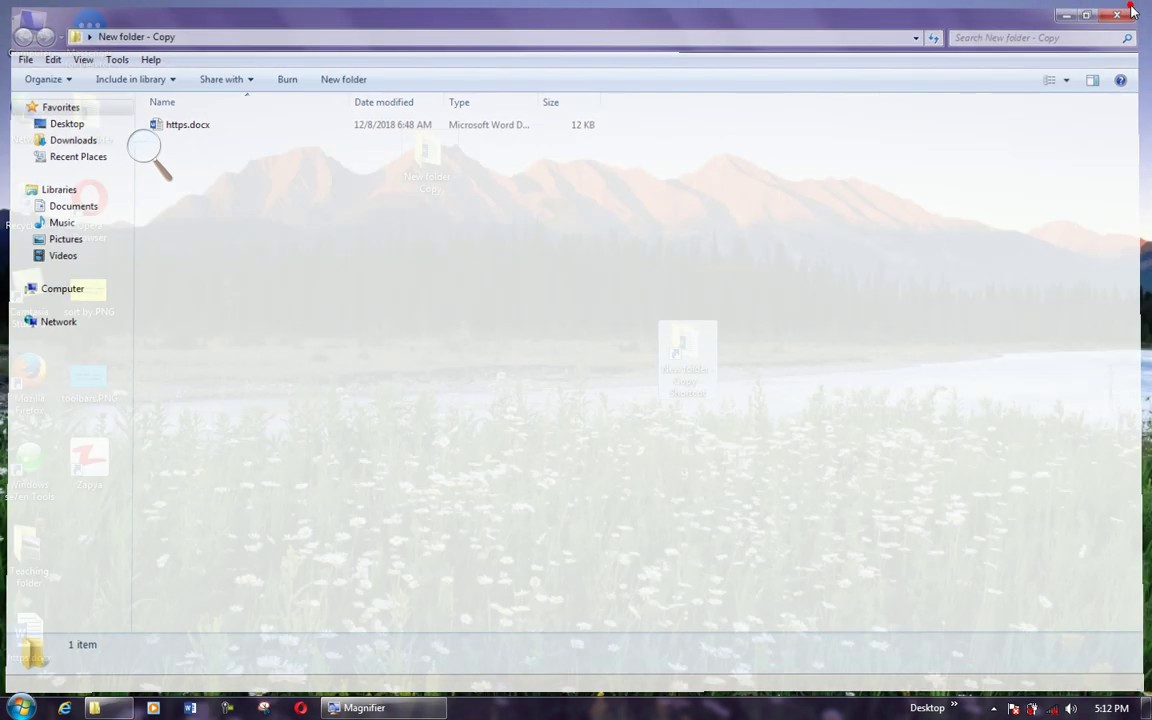
{"action": "mouse_move", "coordinate": [700, 381]}
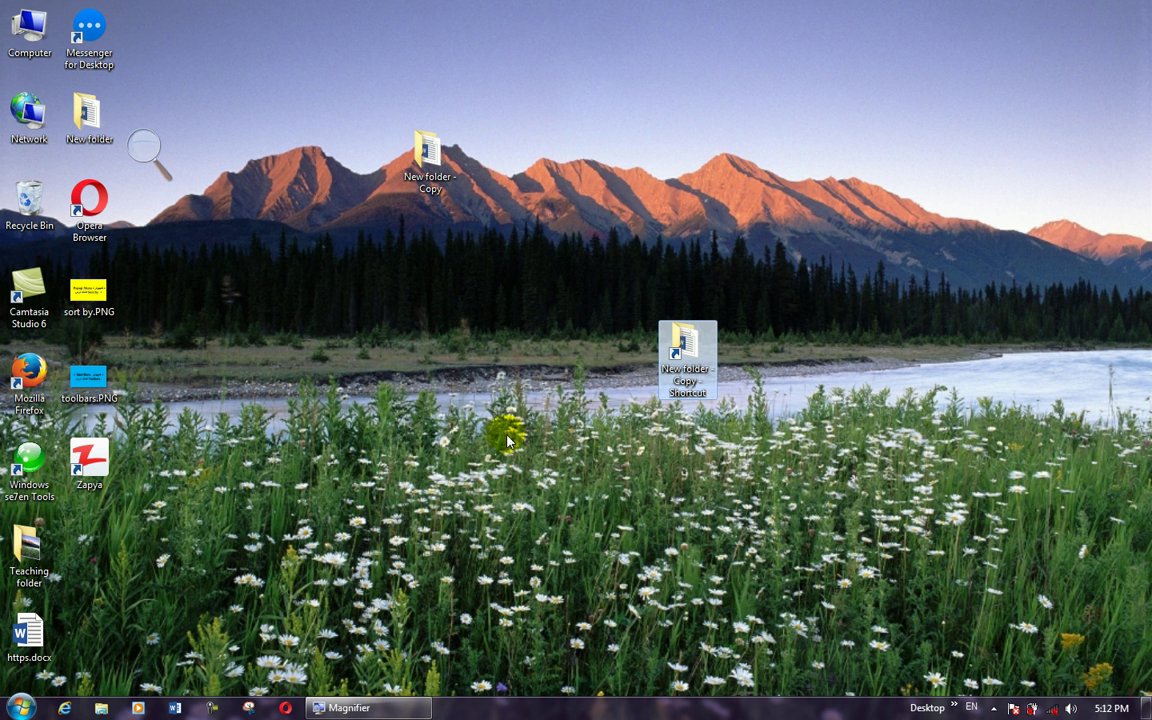
Magnify the desktop and open the shortcut's name for editing to read it in full
{"action": "key", "text": "super+plus"}
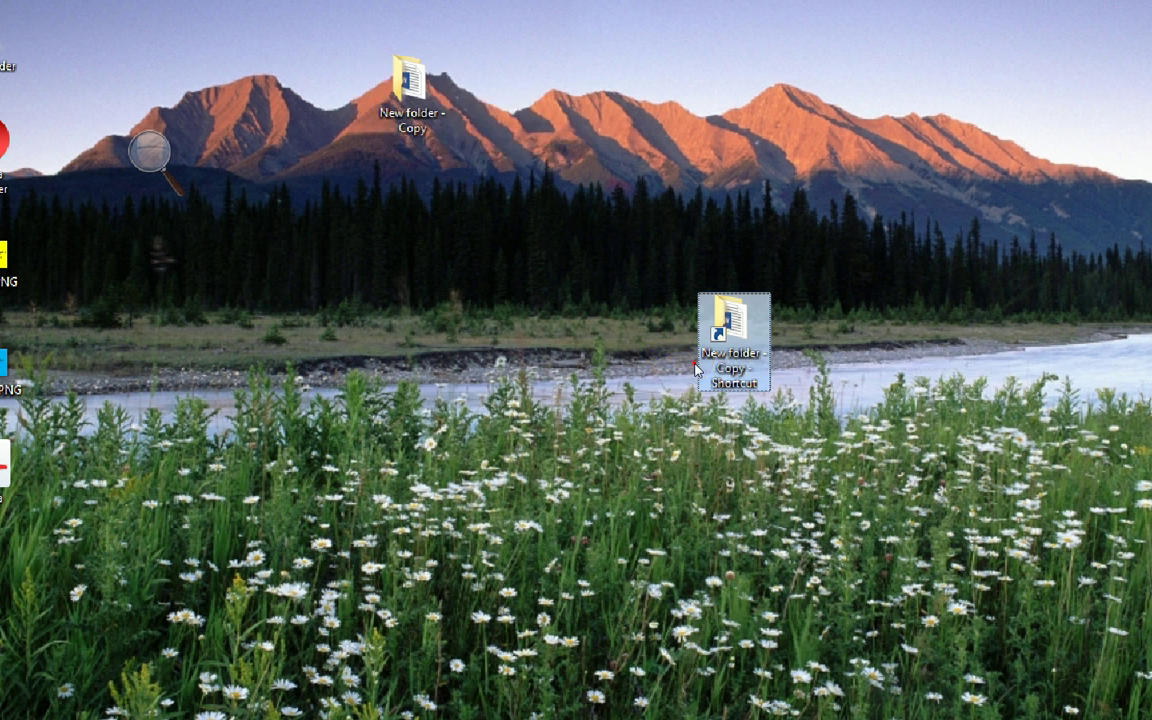
{"action": "key", "text": "F2"}
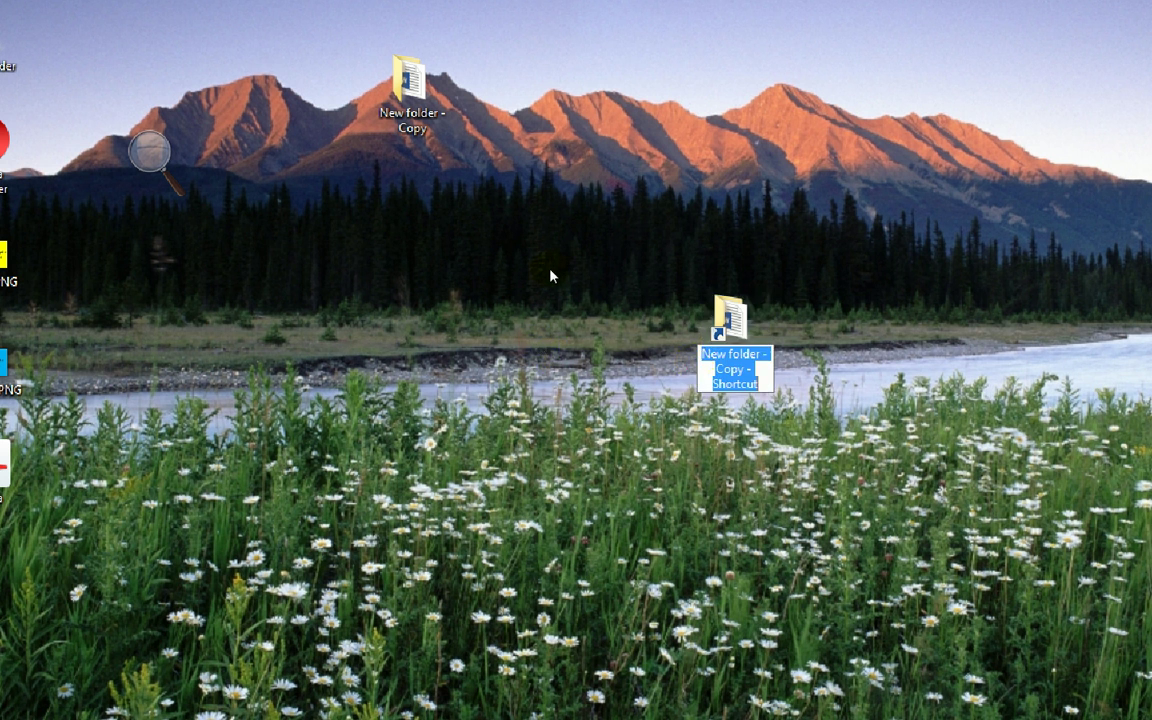
{"action": "key", "text": "Return"}
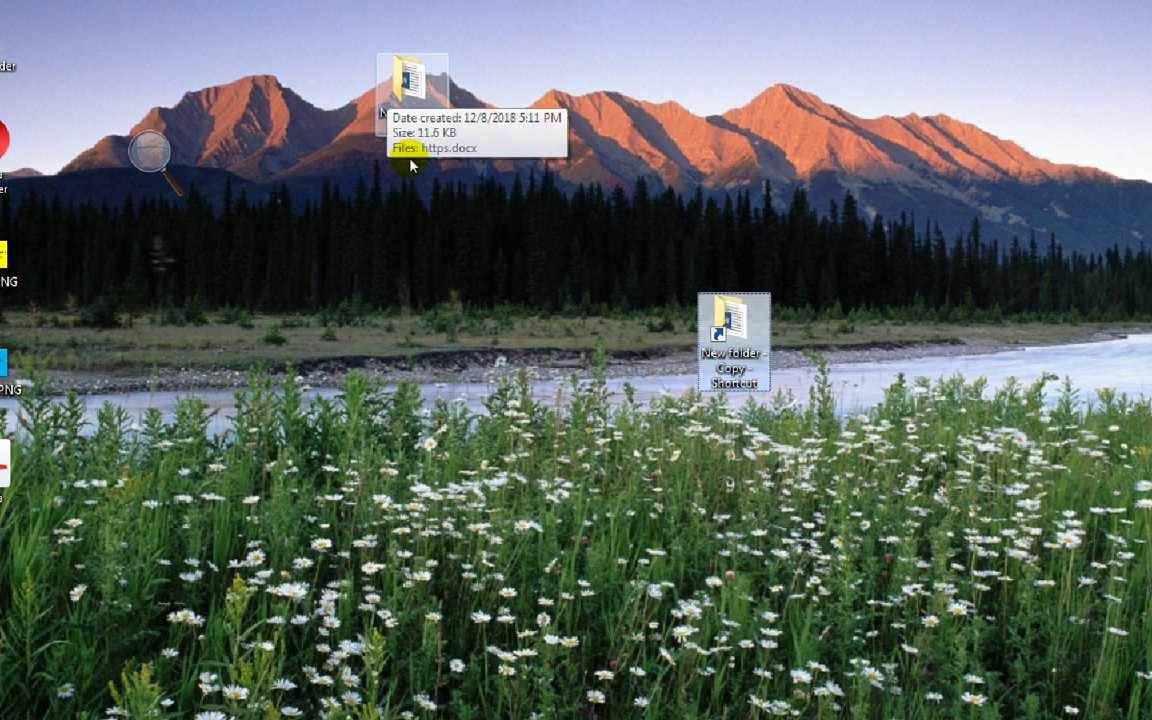
Delete New folder - Copy, the folder that the shortcut points to, moving it to the Recycle Bin
{"action": "left_click", "coordinate": [410, 160]}
{"action": "right_click", "coordinate": [388, 91]}
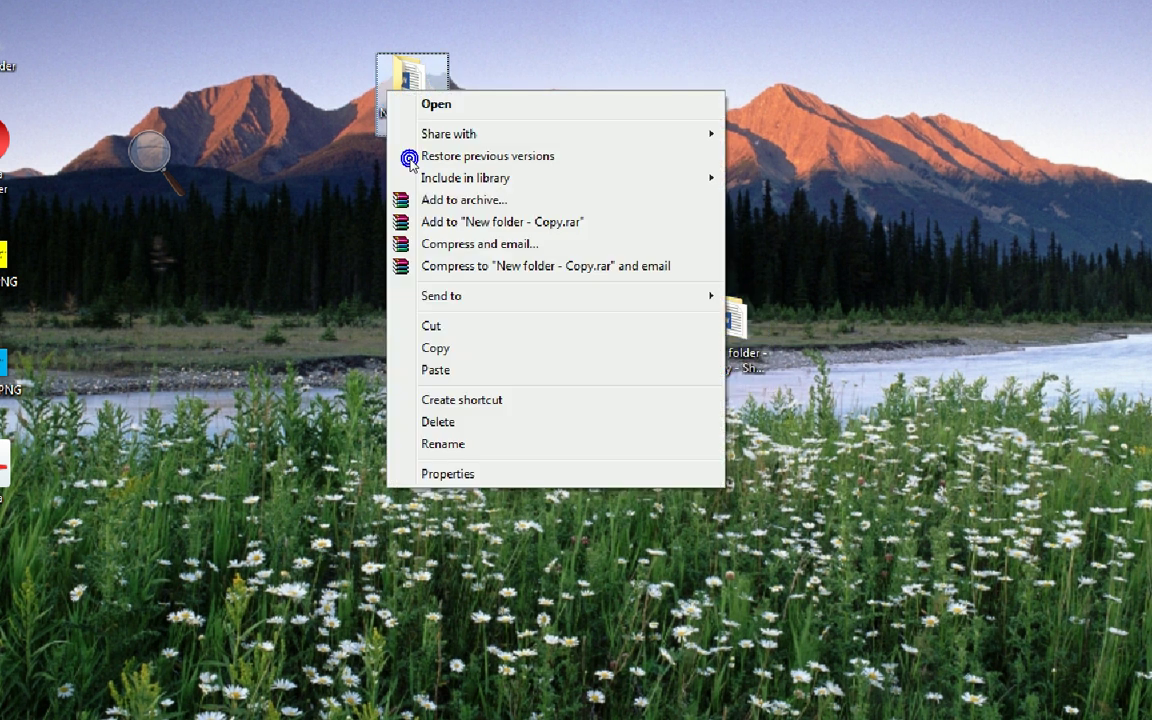
{"action": "left_click", "coordinate": [443, 424]}
{"action": "left_click", "coordinate": [643, 408]}
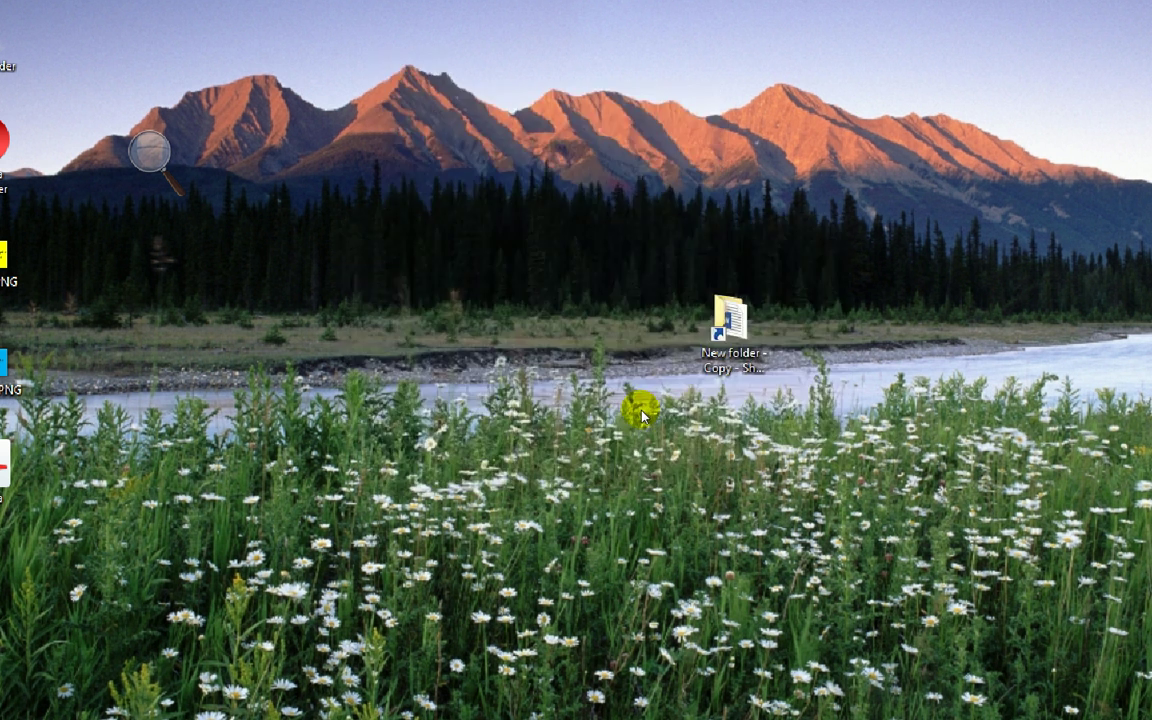
Try to open the shortcut to the deleted folder and choose to delete the shortcut
{"action": "double_click", "coordinate": [700, 350]}
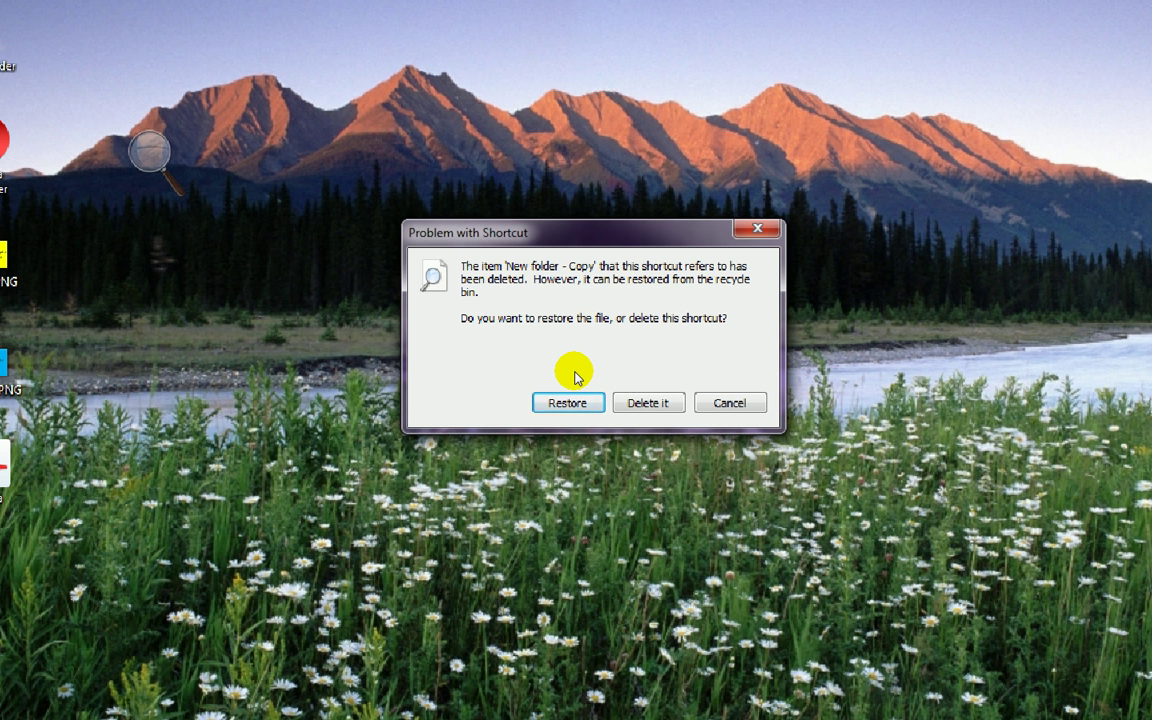
{"action": "left_click", "coordinate": [620, 404]}
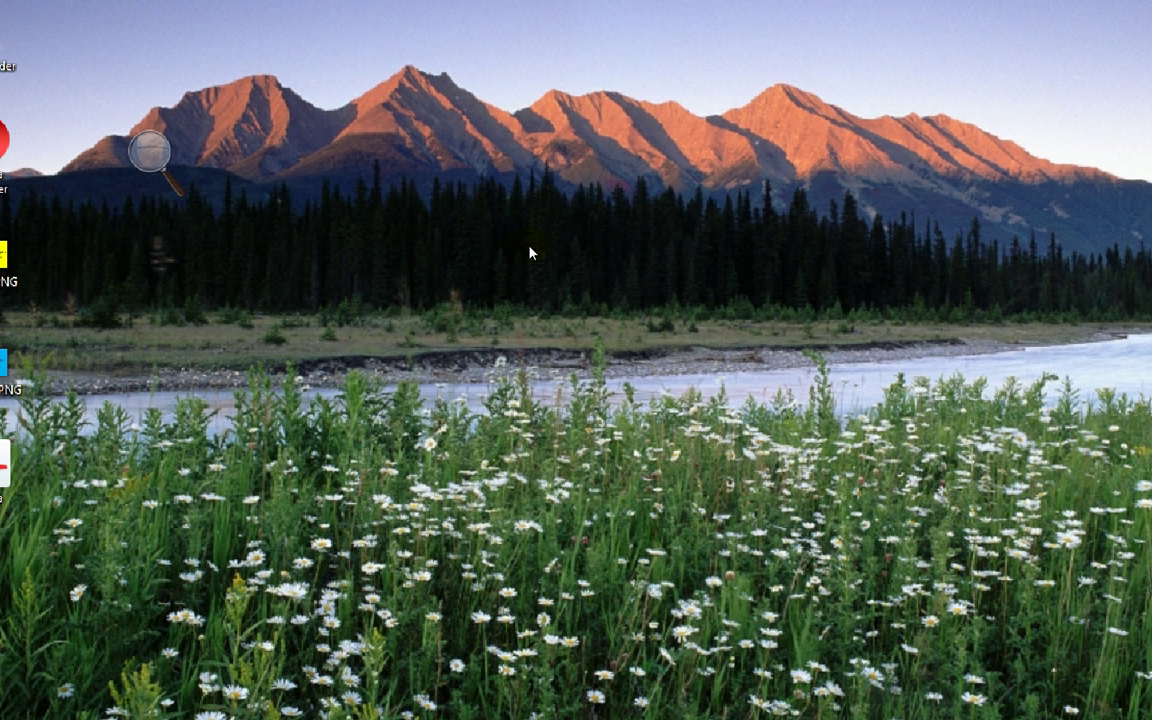
Undo the deletion of New folder - Copy and move the restored folder to the middle of the desktop
{"action": "key", "text": "super+minus"}
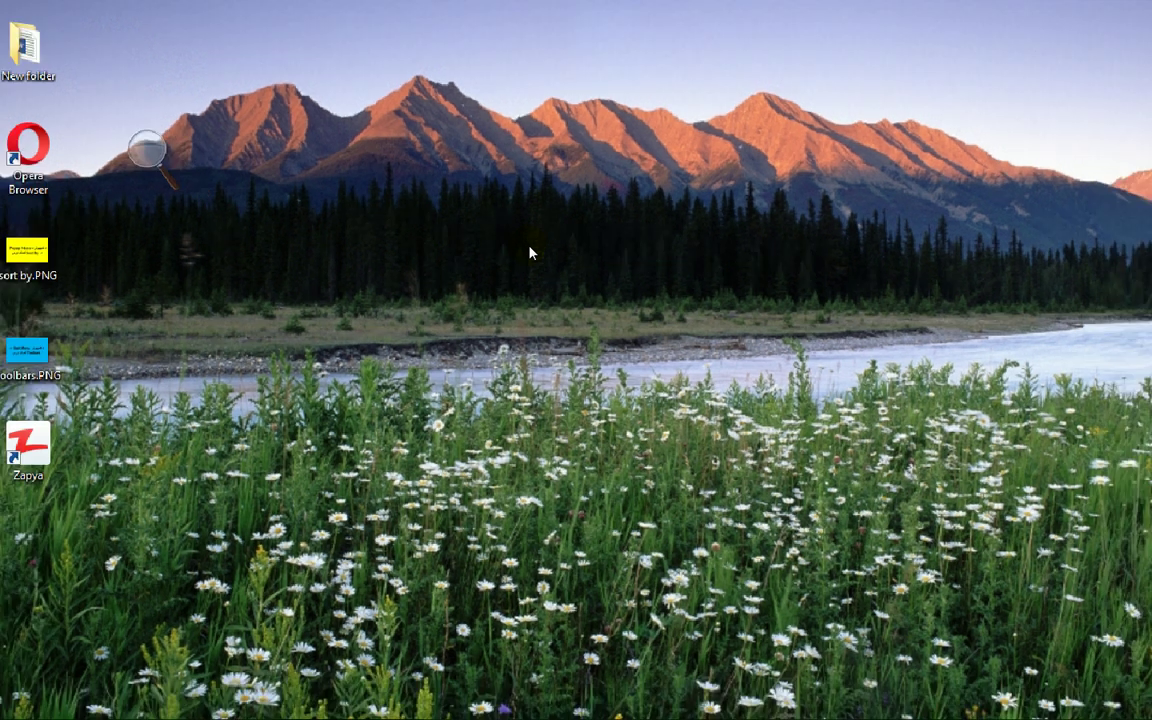
{"action": "right_click", "coordinate": [585, 190]}
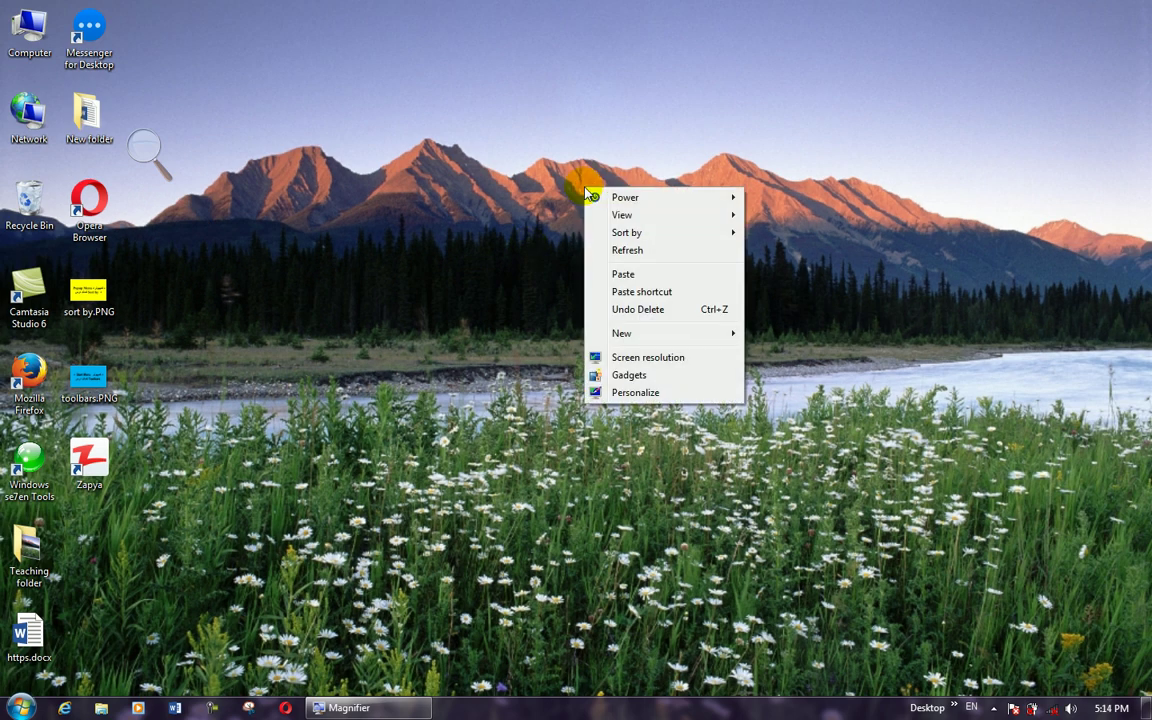
{"action": "left_click", "coordinate": [638, 310]}
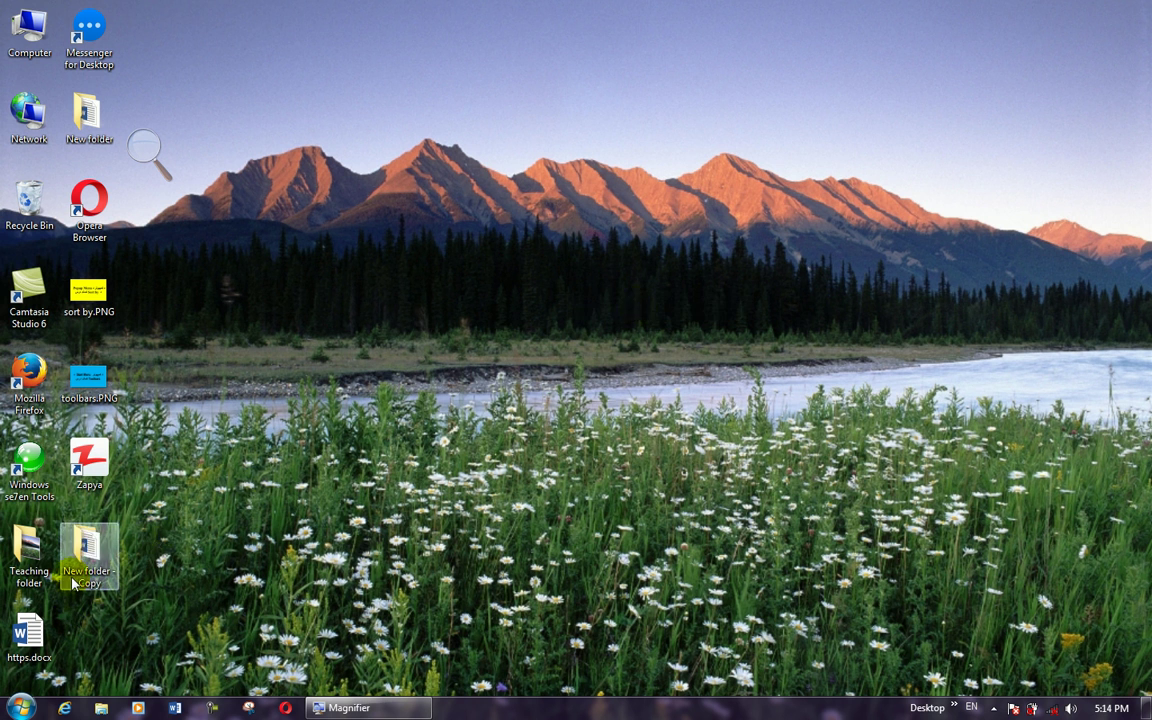
{"action": "left_click_drag", "start_coordinate": [72, 585], "coordinate": [652, 245]}
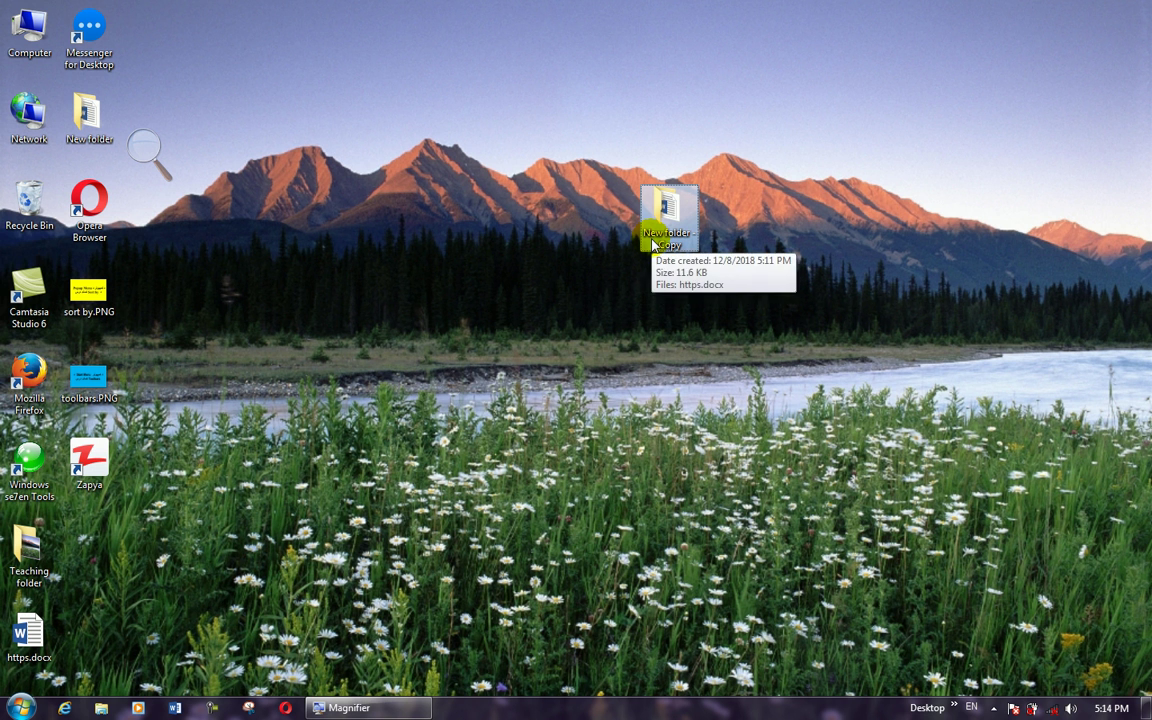
Redo the deletion of New folder - Copy and confirm moving it to the Recycle Bin
{"action": "key", "text": "super+plus"}
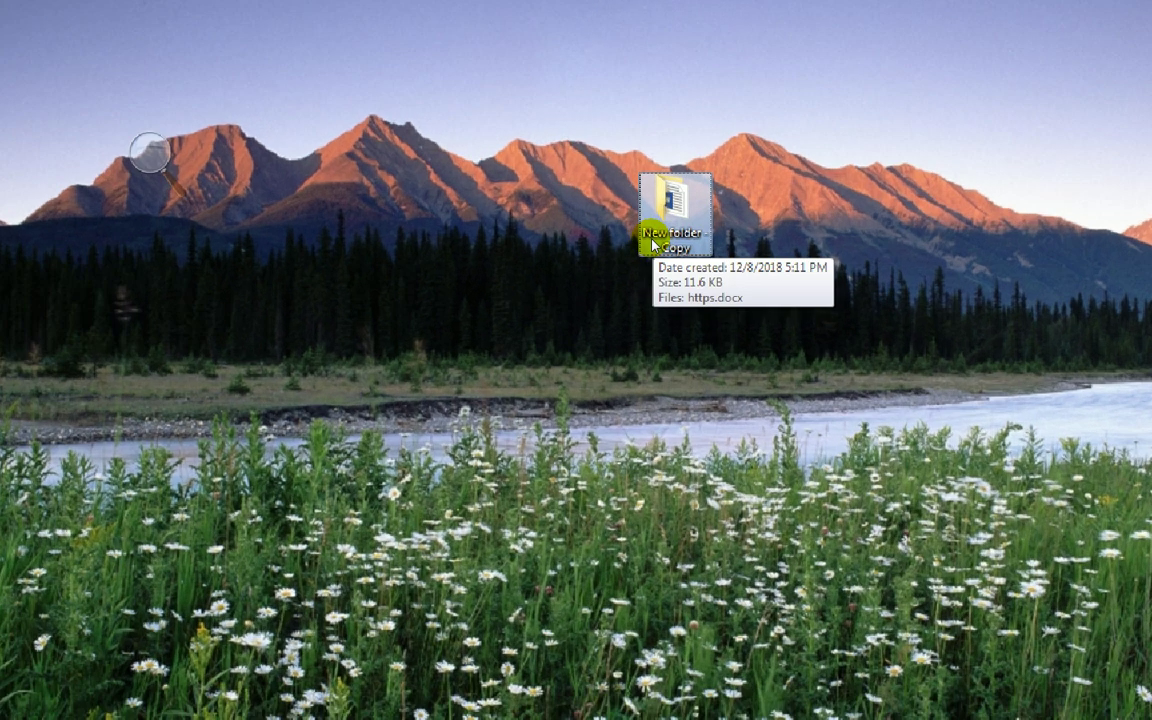
{"action": "right_click", "coordinate": [549, 226]}
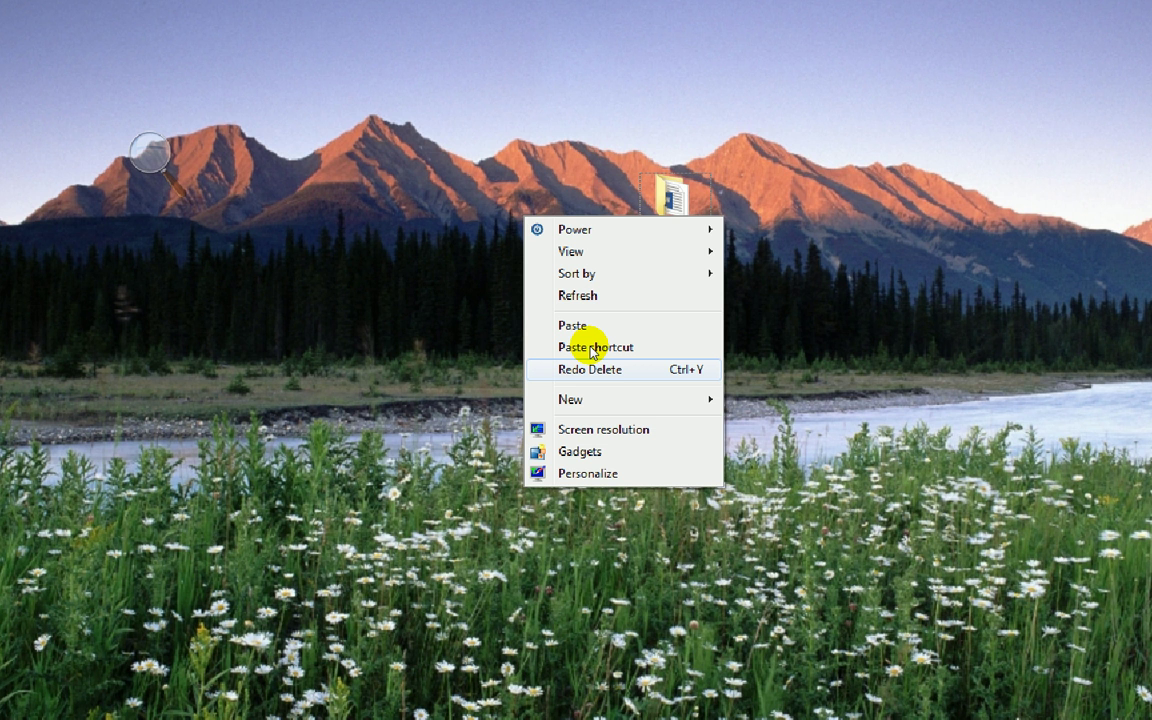
{"action": "left_click", "coordinate": [590, 369]}
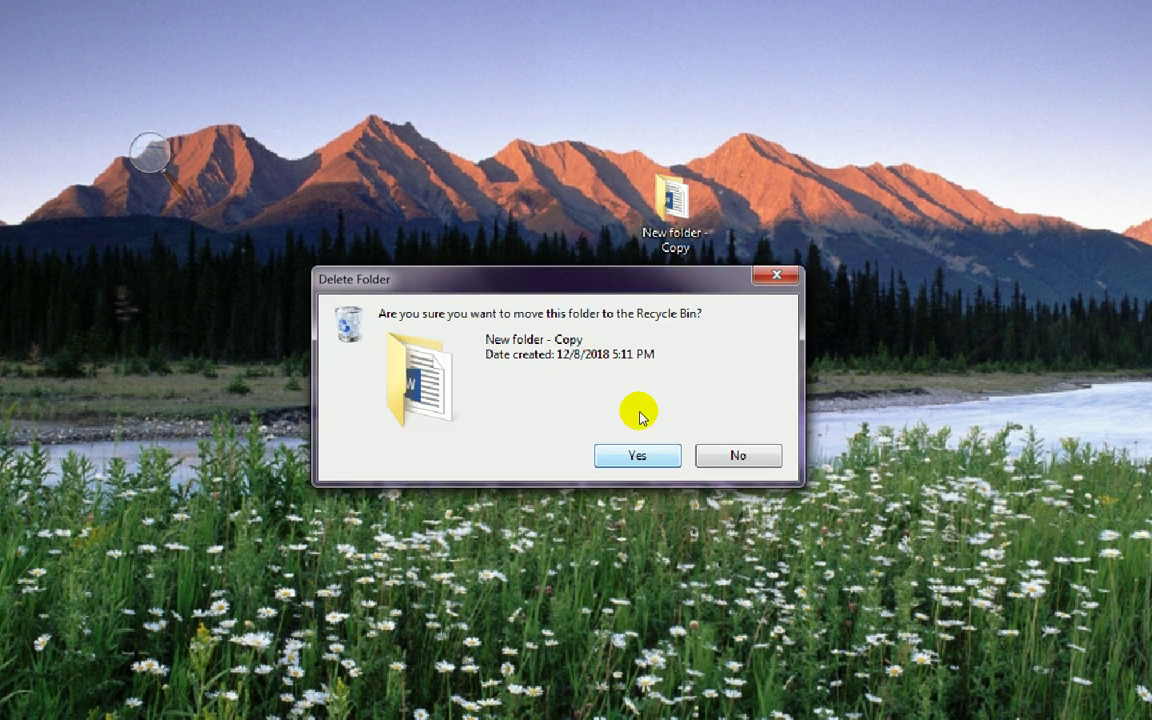
{"action": "key", "text": "Return"}
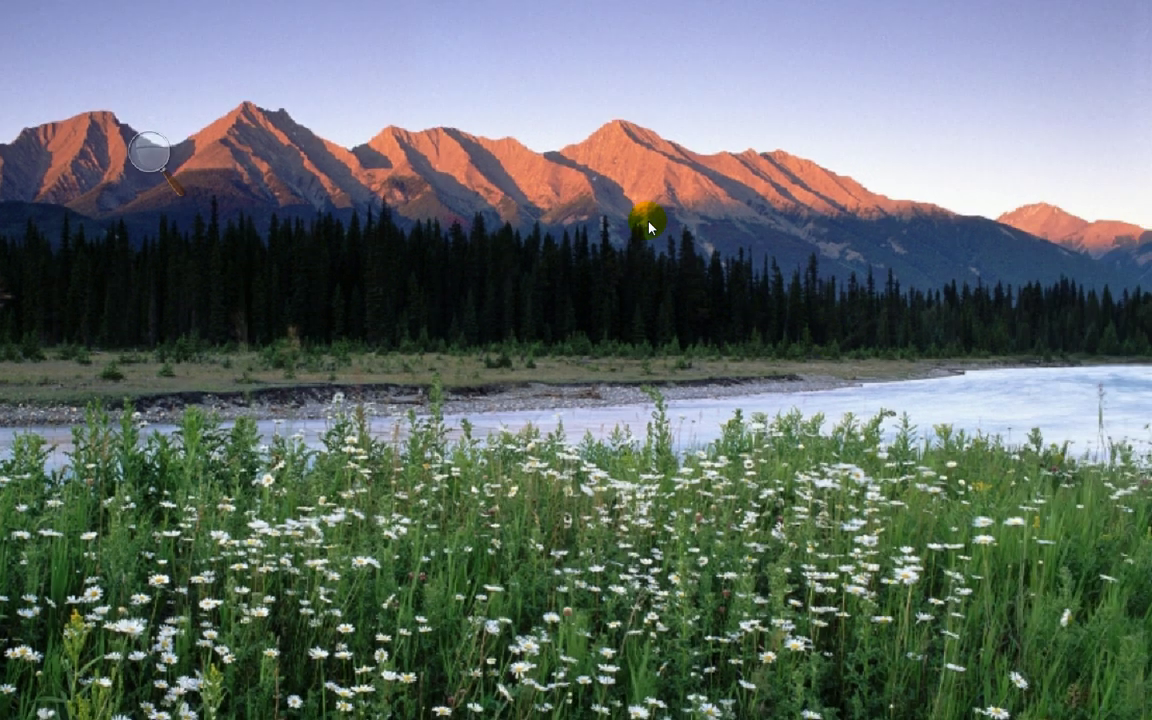
Undo the last deletion on the desktop and move New folder to the middle of the desktop
{"action": "right_click", "coordinate": [624, 206]}
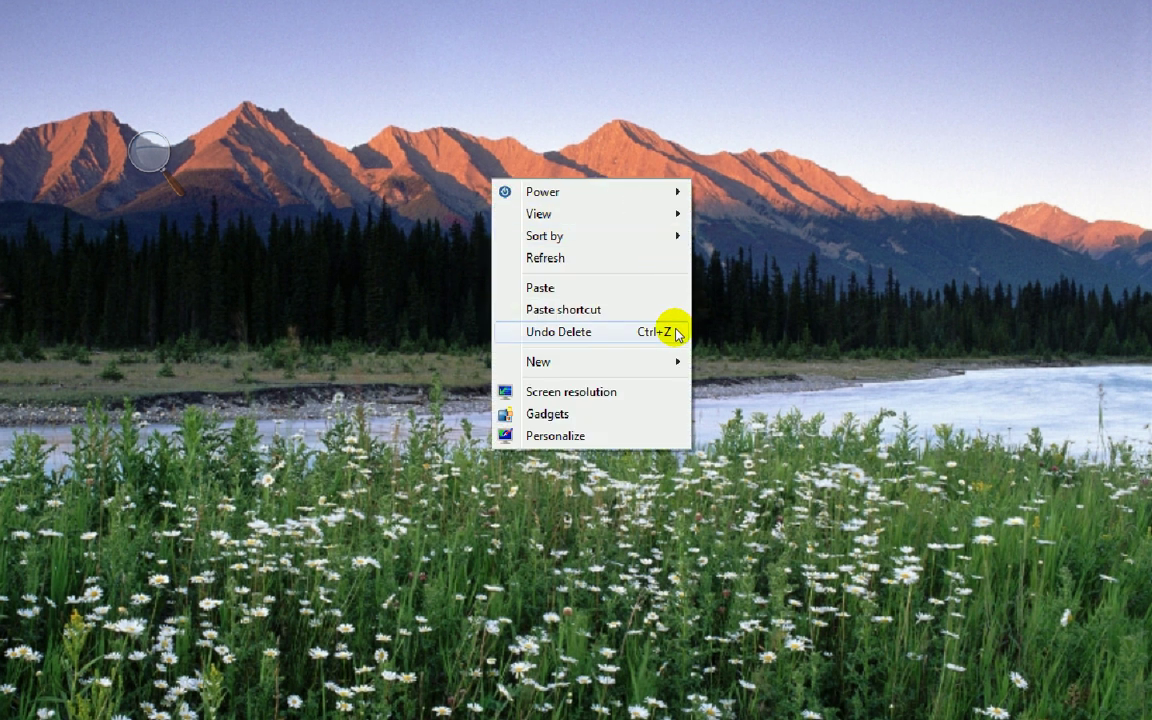
{"action": "left_click", "coordinate": [676, 333]}
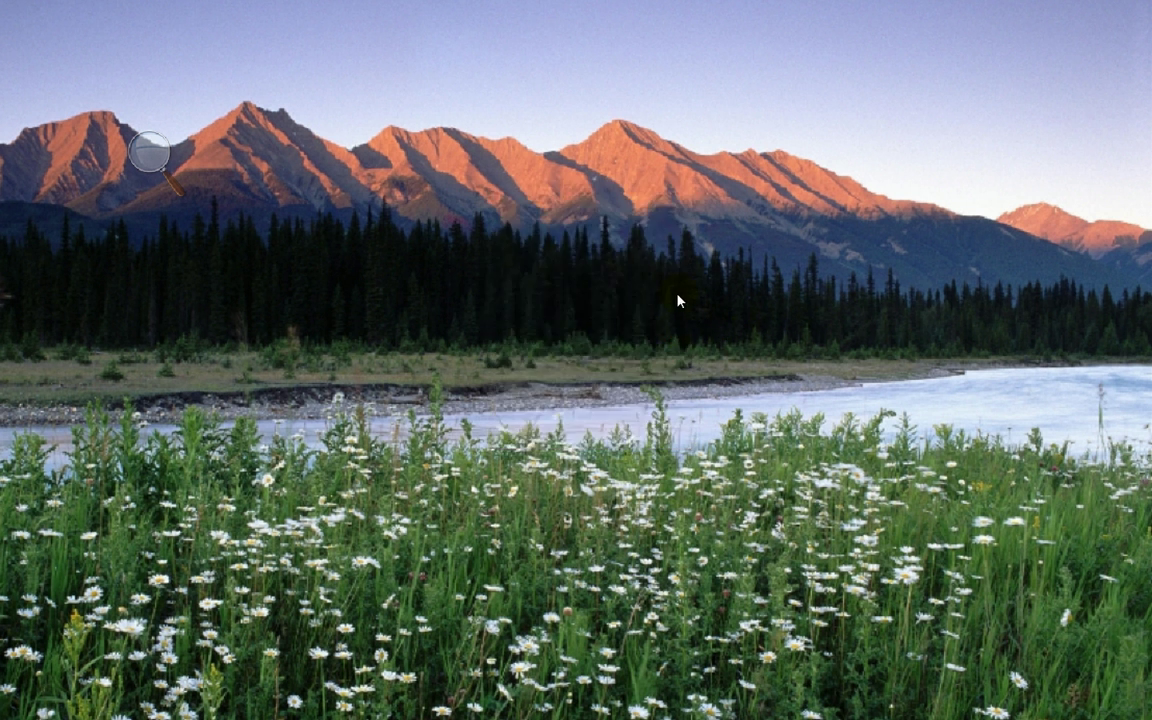
{"action": "key", "text": "ctrl"}
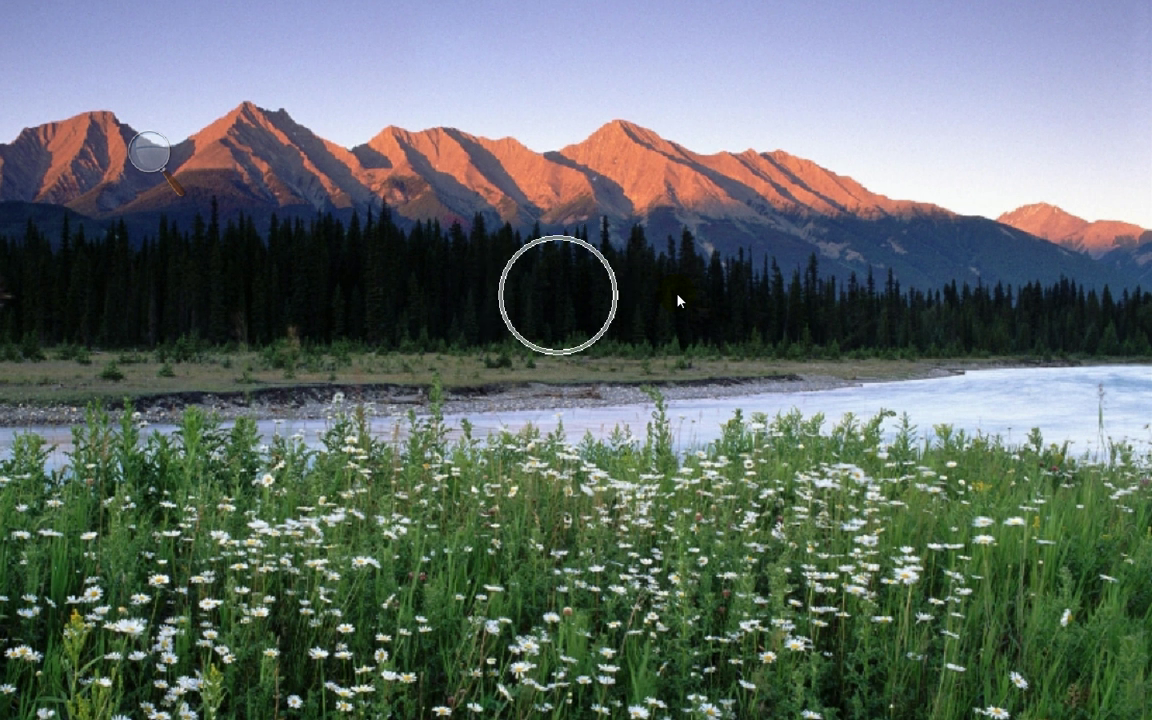
{"action": "key", "text": "super+plus"}
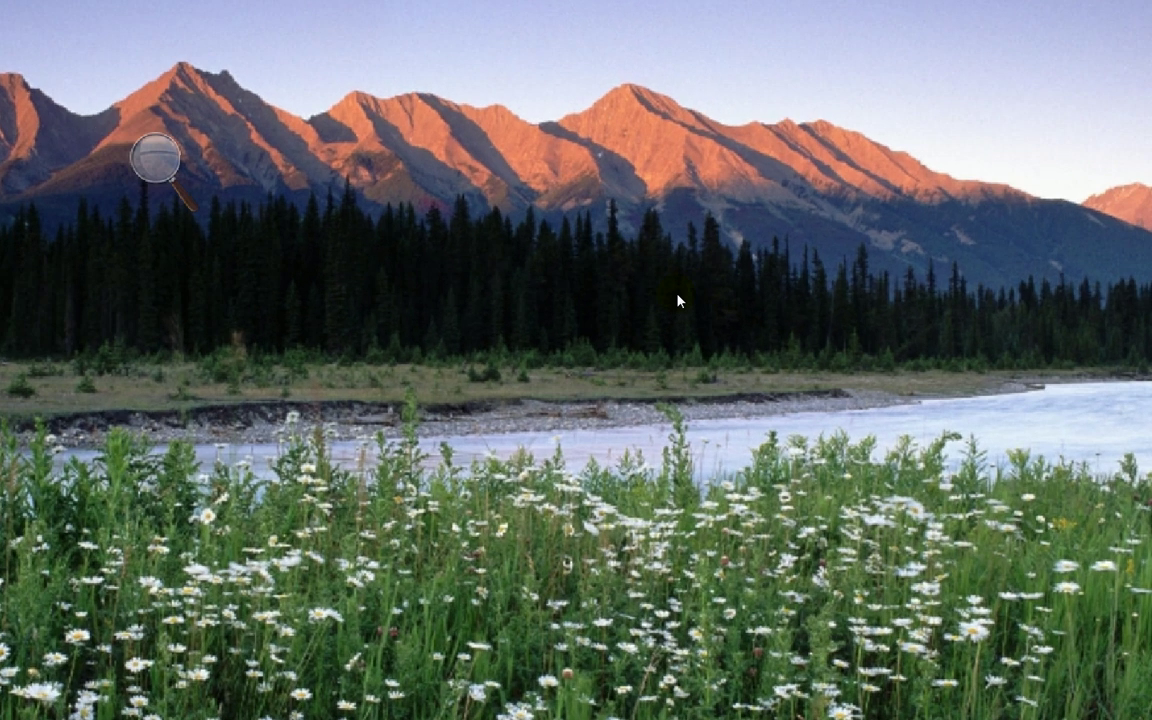
{"action": "key", "text": "super+minus"}
{"action": "key", "text": "super+minus"}
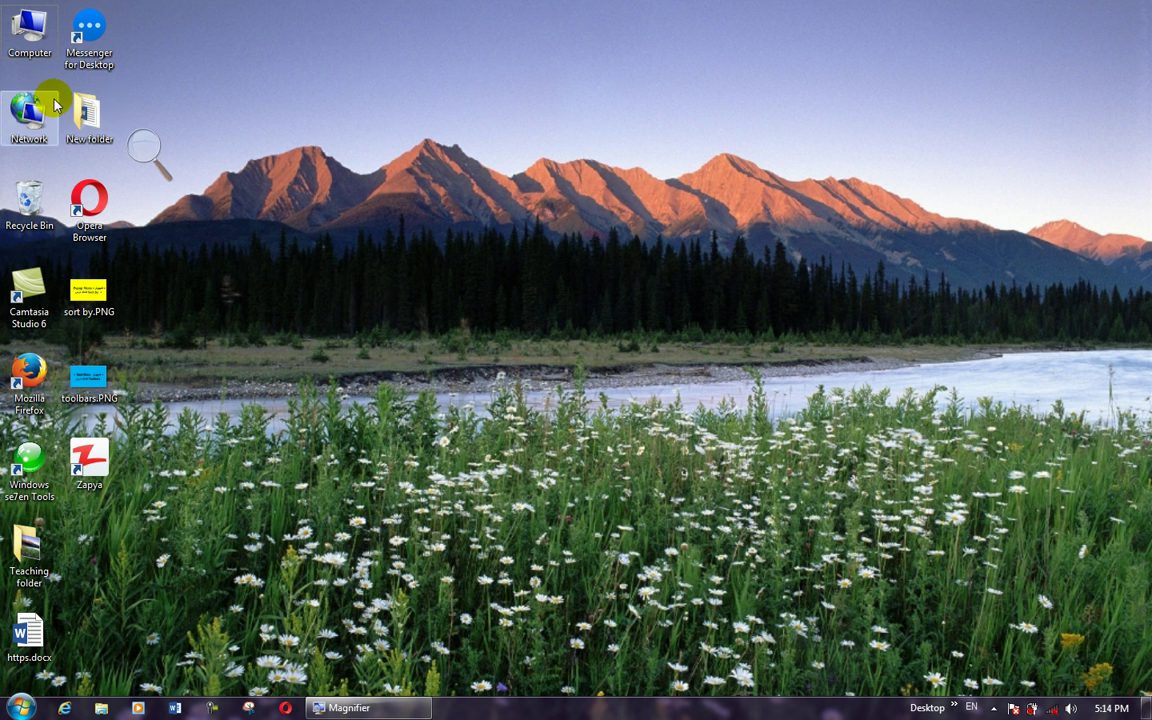
{"action": "left_click_drag", "start_coordinate": [85, 118], "coordinate": [560, 253]}
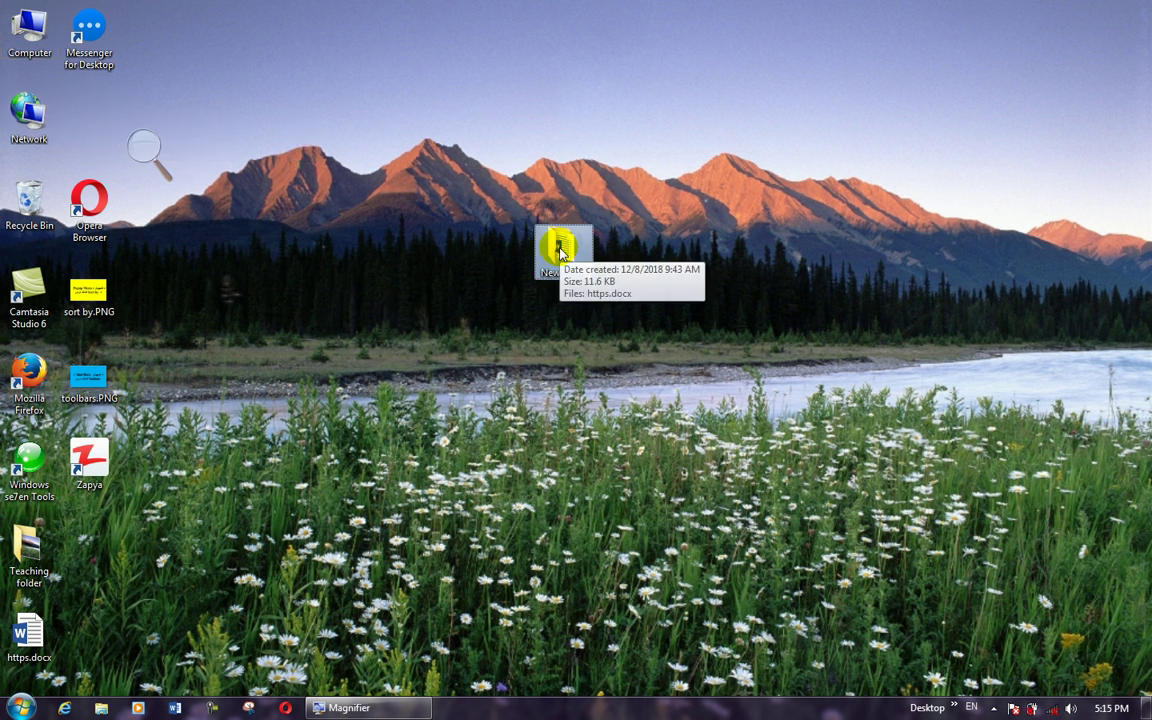
Examine the Redo Delete command offered for the desktop and leave without running it
{"action": "right_click", "coordinate": [771, 184]}
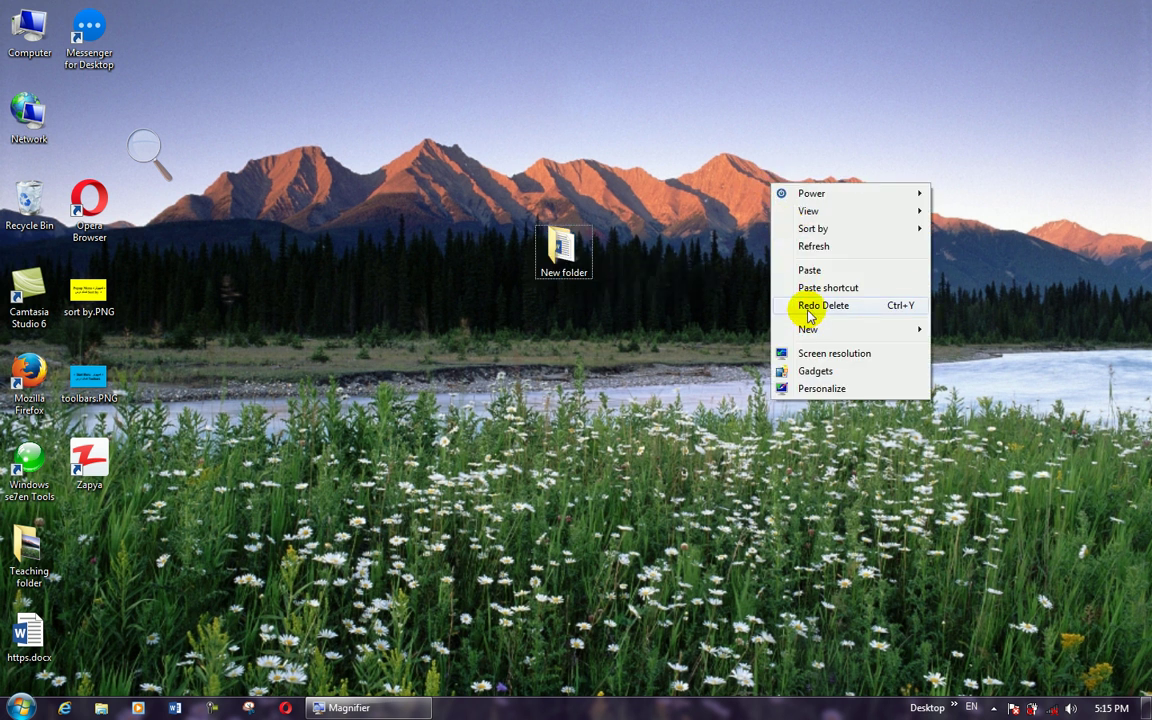
{"action": "mouse_move", "coordinate": [806, 336]}
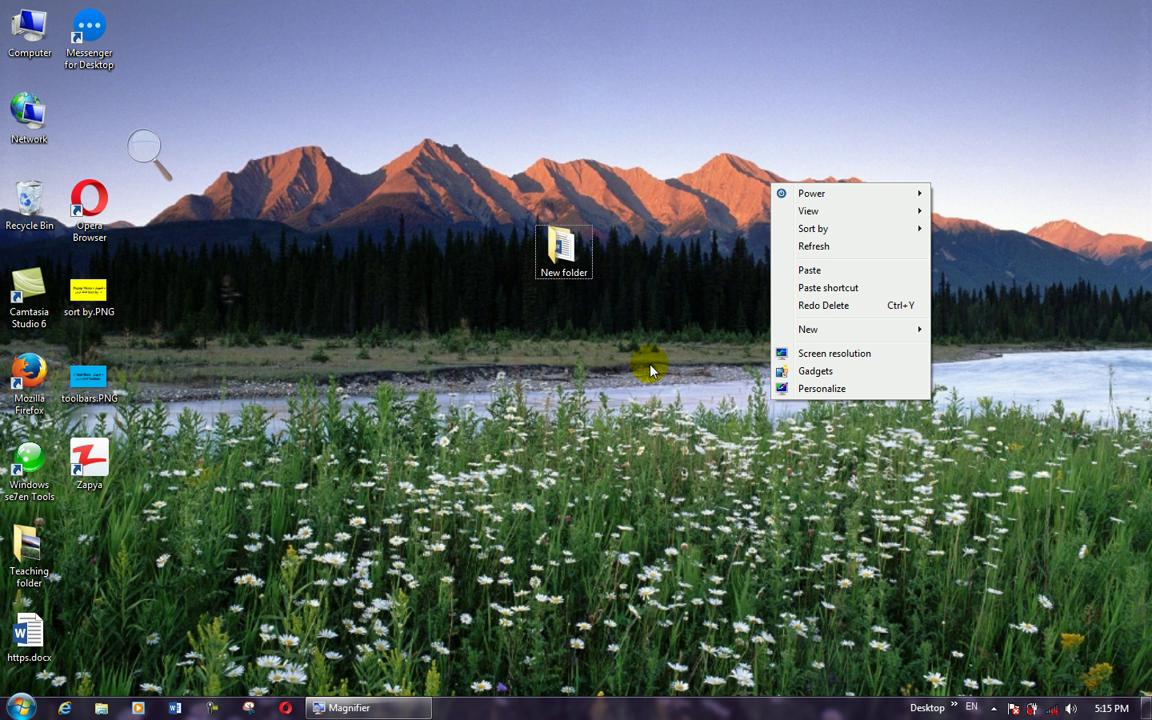
{"action": "left_click", "coordinate": [650, 370]}
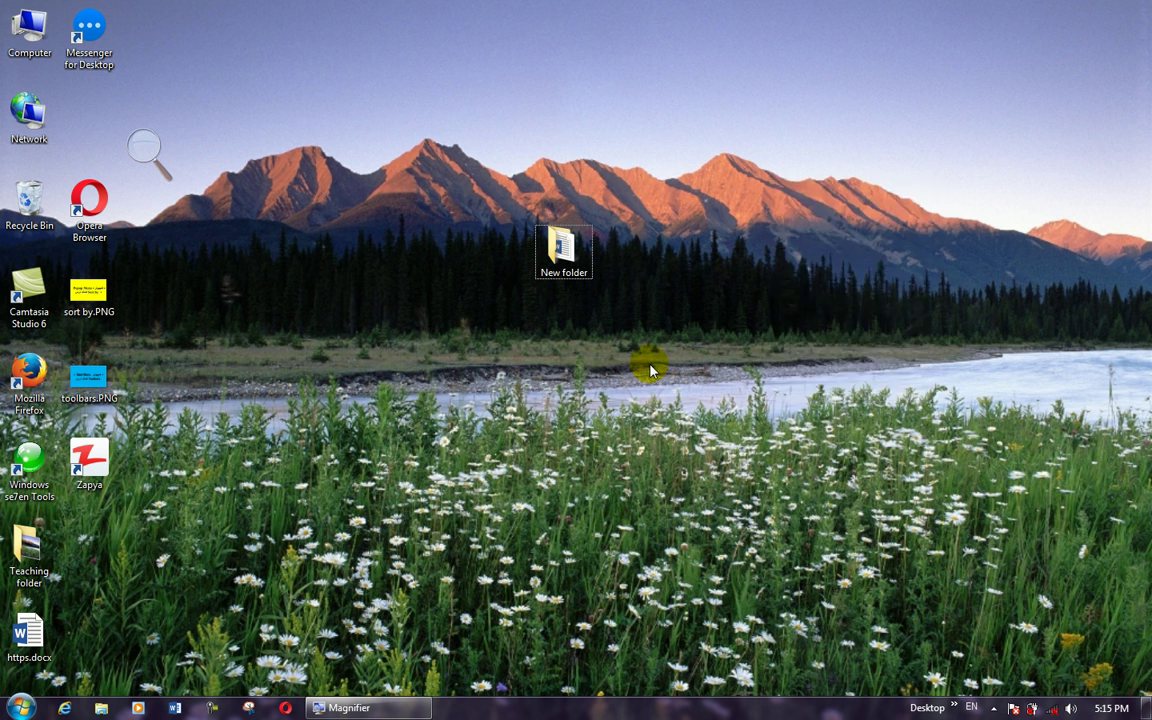